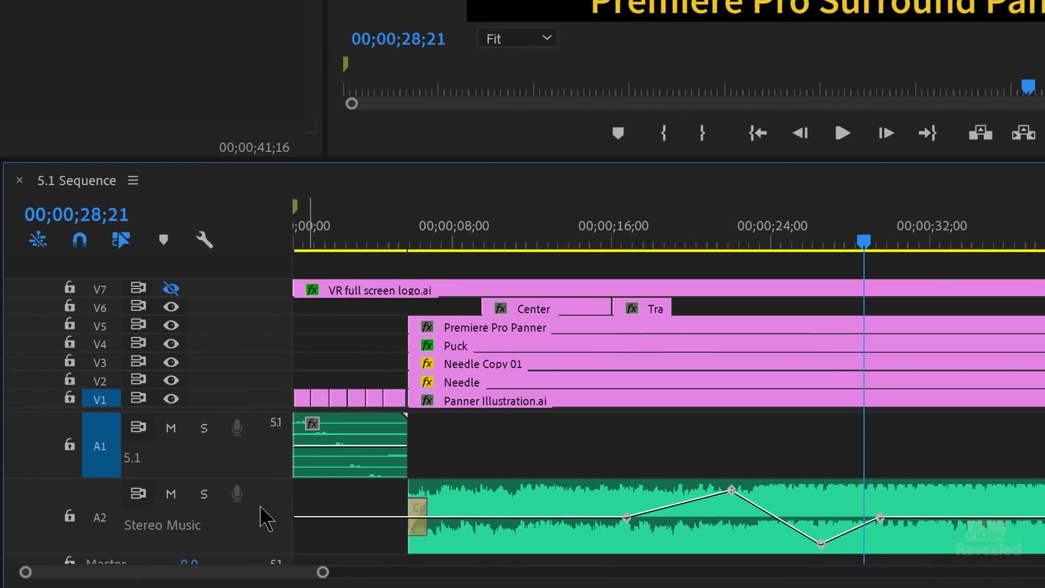
- Reduce the A2 and A1 track heights until the Master track is visible
{"action": "scroll", "coordinate": [266, 517], "scroll_direction": "down", "scroll_amount": 2}
{"action": "scroll", "coordinate": [268, 459], "scroll_direction": "down", "scroll_amount": 2}
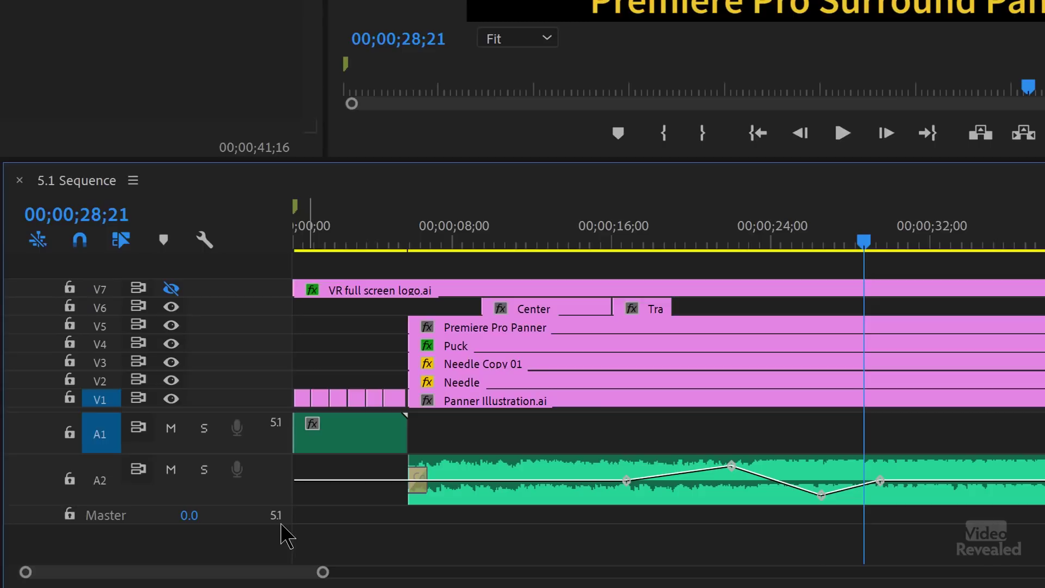
- Return the playhead to 00;00;00;00 and play the 5.1 Sequence's surround mix
{"action": "left_click_drag", "start_coordinate": [322, 251], "coordinate": [287, 254]}
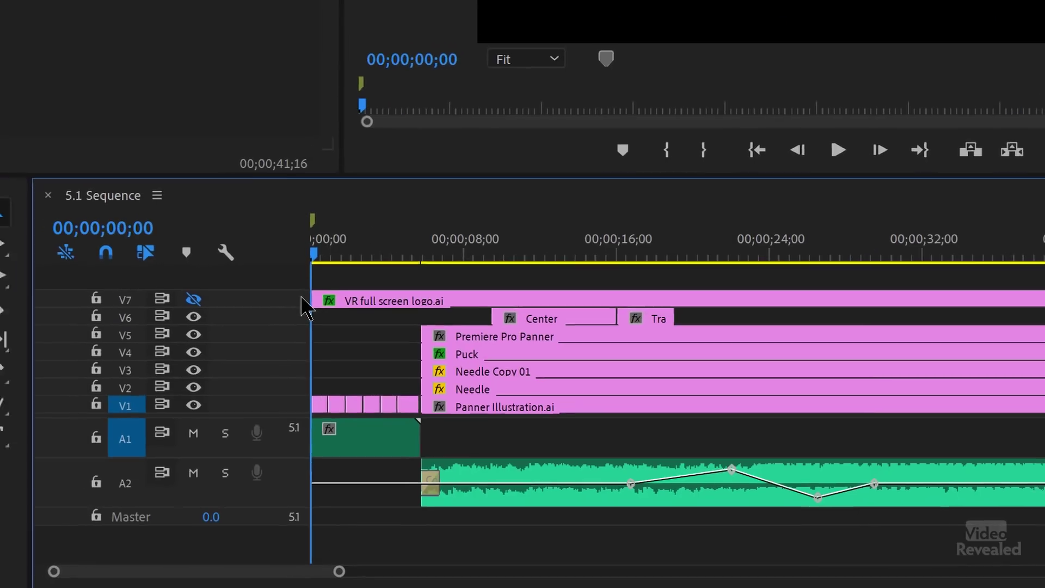
{"action": "key", "text": "space"}
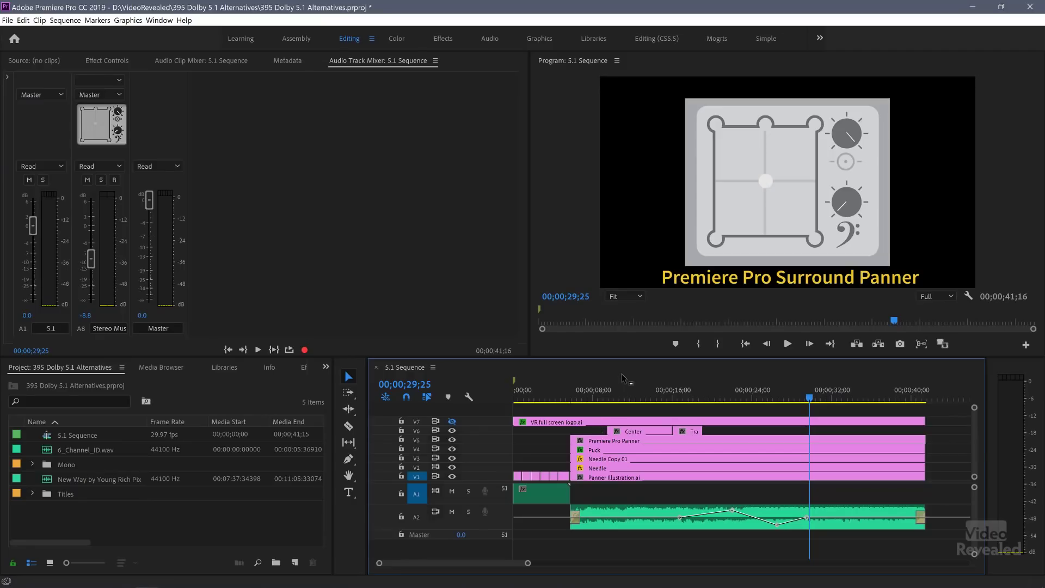
- Open File > Export > Media for the 5.1 Sequence, move the dialog right, and show the Format list
{"action": "left_click", "coordinate": [5, 22]}
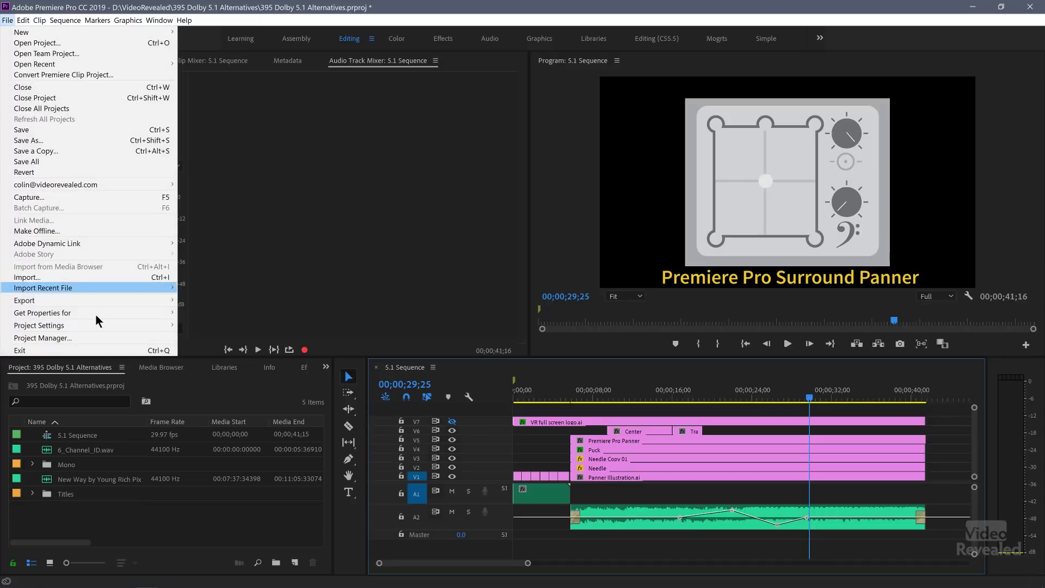
{"action": "mouse_move", "coordinate": [95, 299]}
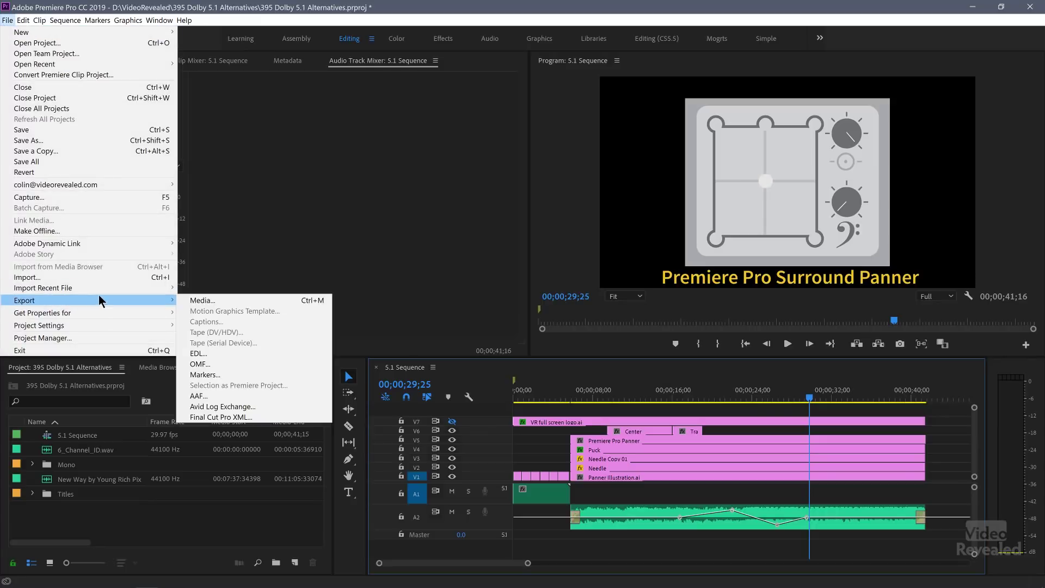
{"action": "left_click", "coordinate": [305, 300]}
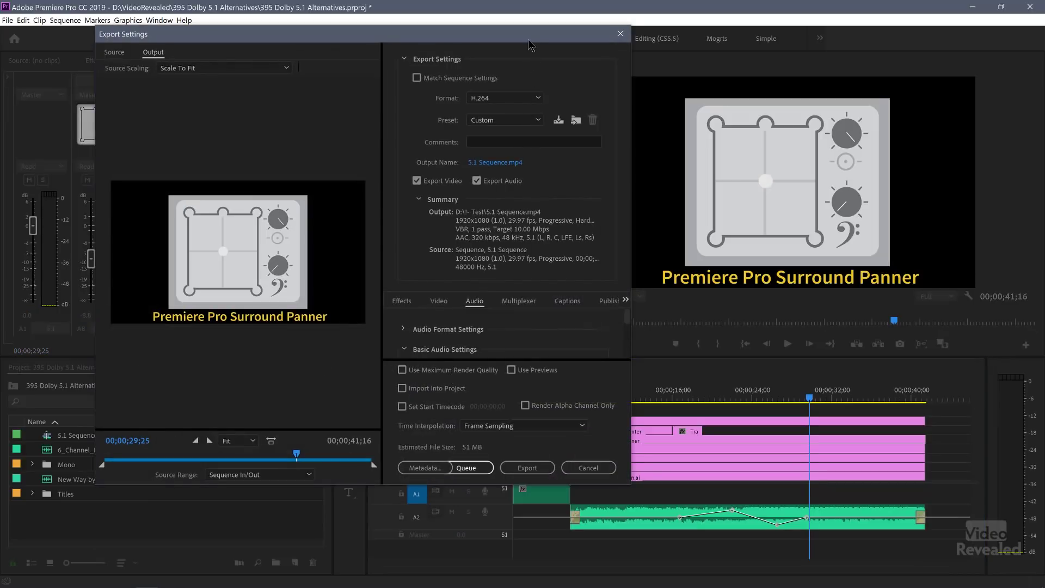
{"action": "left_click_drag", "start_coordinate": [528, 43], "coordinate": [684, 53]}
{"action": "left_click", "coordinate": [681, 110]}
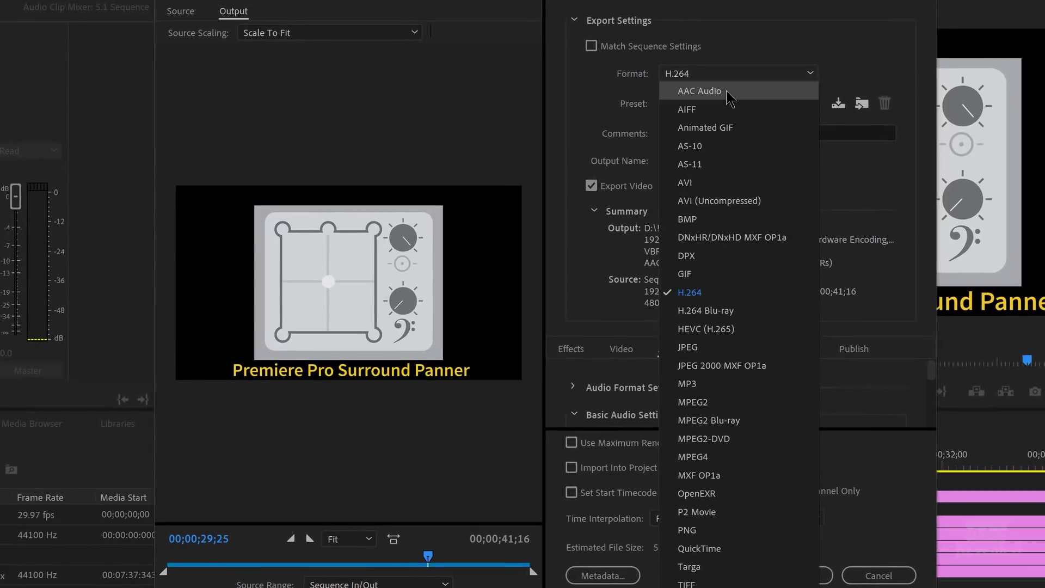
- Switch the format to AAC Audio and set its output channels to 5.1
{"action": "left_click", "coordinate": [726, 90]}
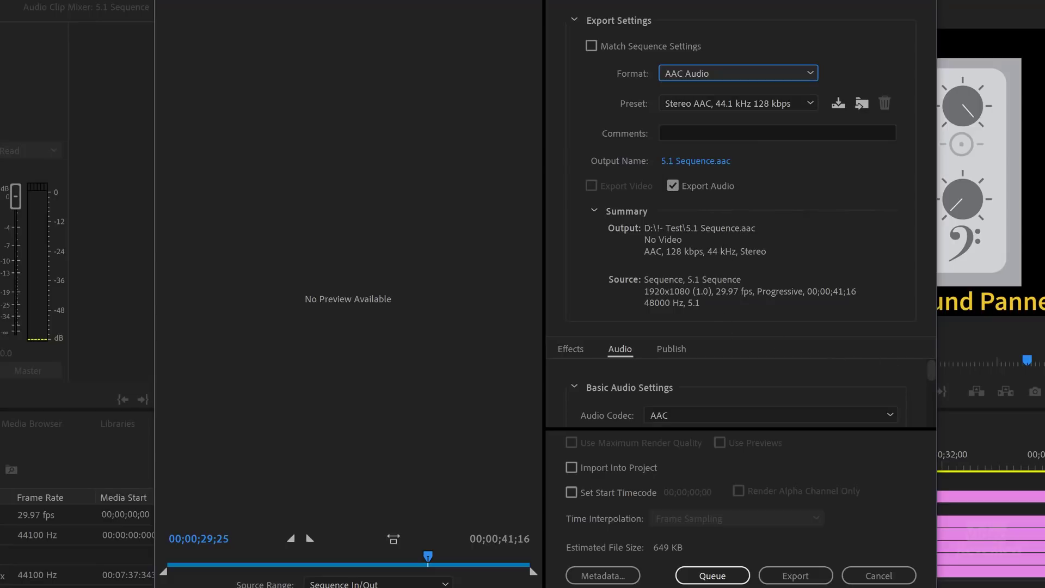
{"action": "left_click_drag", "start_coordinate": [920, 585], "coordinate": [920, 582]}
{"action": "scroll", "coordinate": [932, 430], "scroll_direction": "down", "scroll_amount": 3}
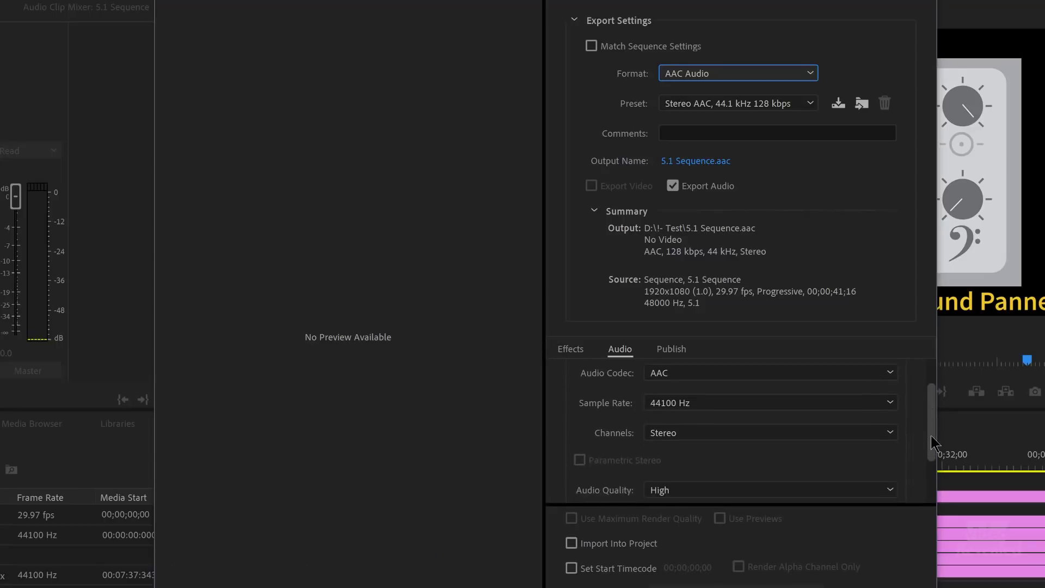
{"action": "left_click", "coordinate": [740, 424]}
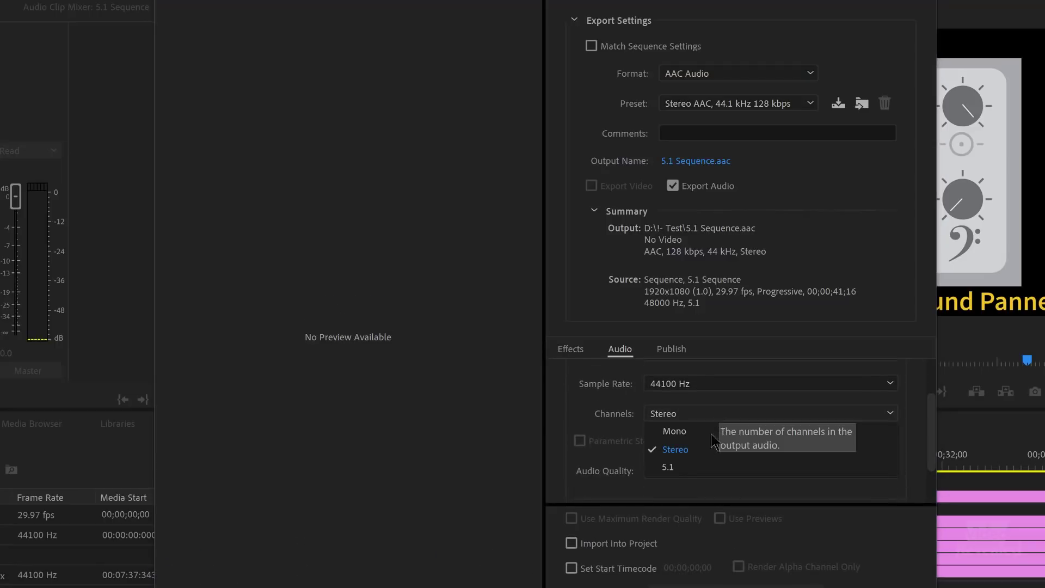
{"action": "left_click", "coordinate": [691, 467]}
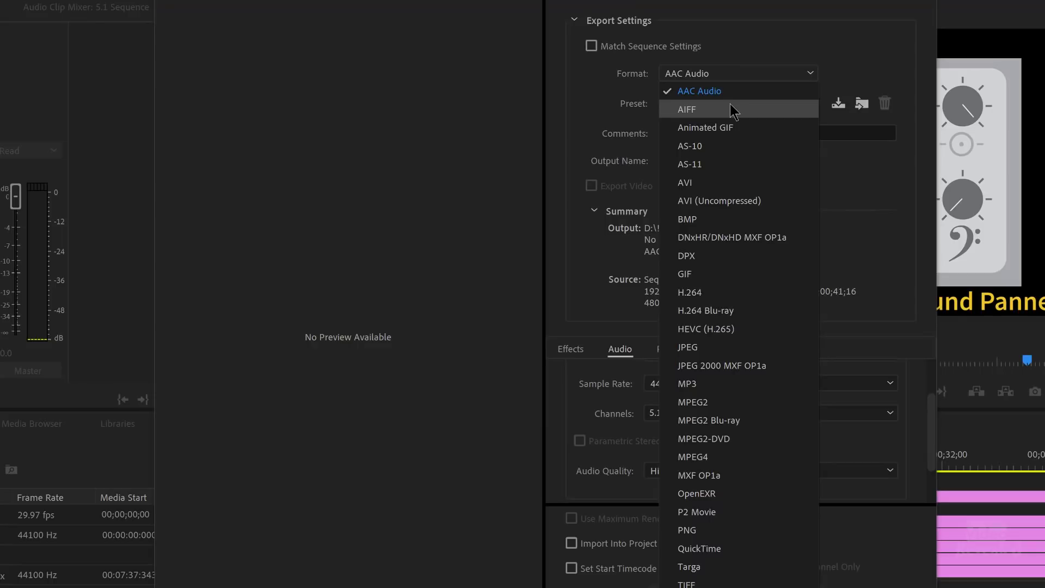
- Try the AS-10 and then AS-11 formats to compare their channel options
{"action": "left_click", "coordinate": [730, 144]}
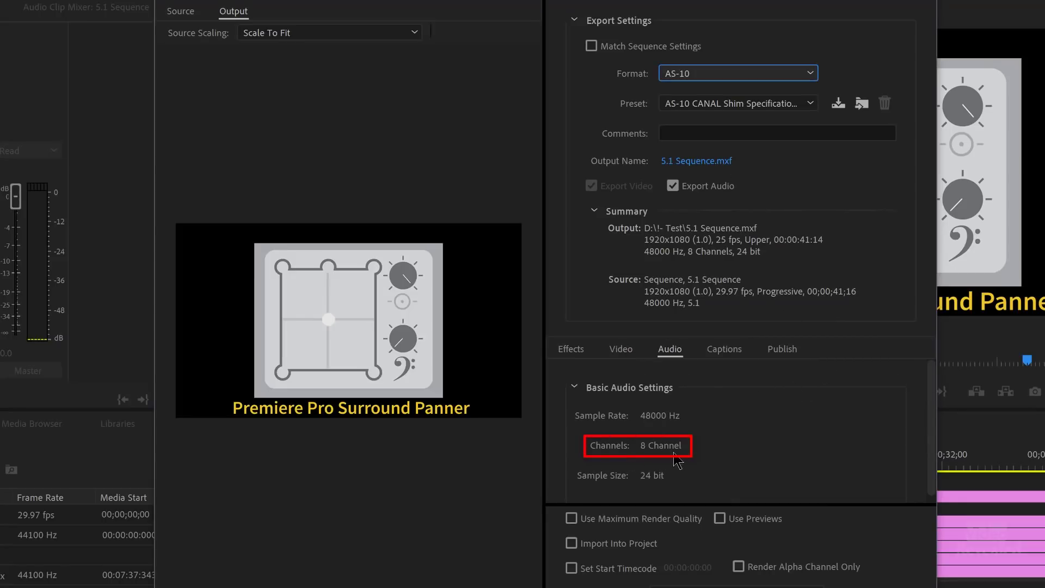
{"action": "left_click", "coordinate": [744, 74]}
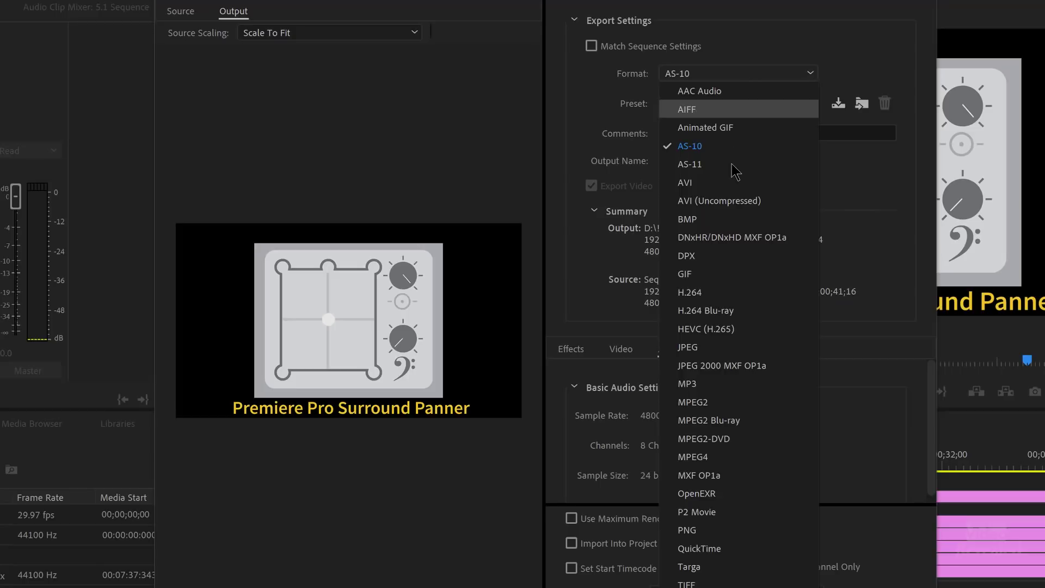
{"action": "left_click", "coordinate": [731, 164]}
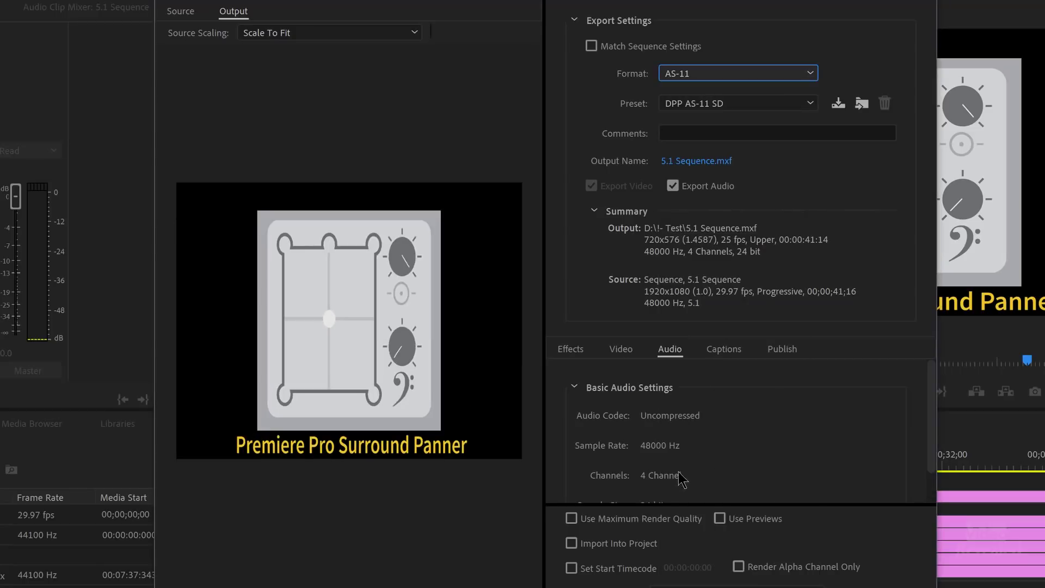
{"action": "left_click", "coordinate": [757, 74]}
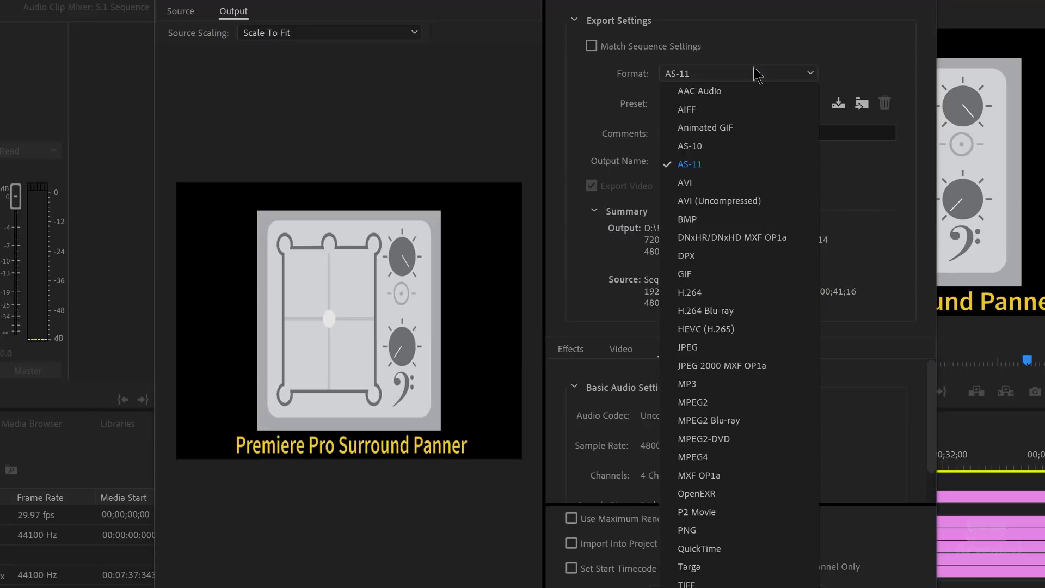
- Choose the AVI format and set its audio channels to 5.1
{"action": "left_click", "coordinate": [693, 183]}
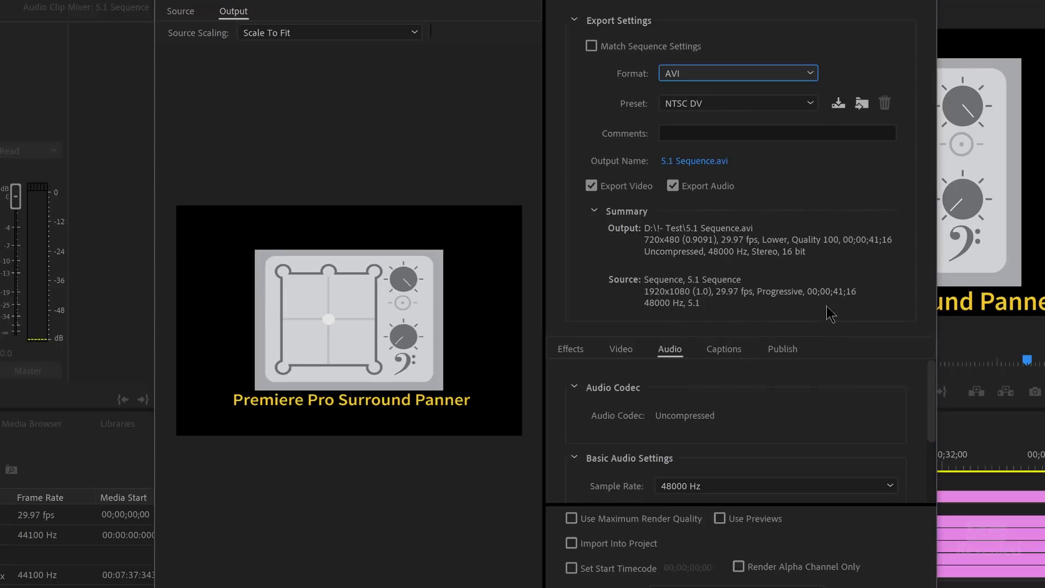
{"action": "scroll", "coordinate": [811, 447], "scroll_direction": "down", "scroll_amount": 3}
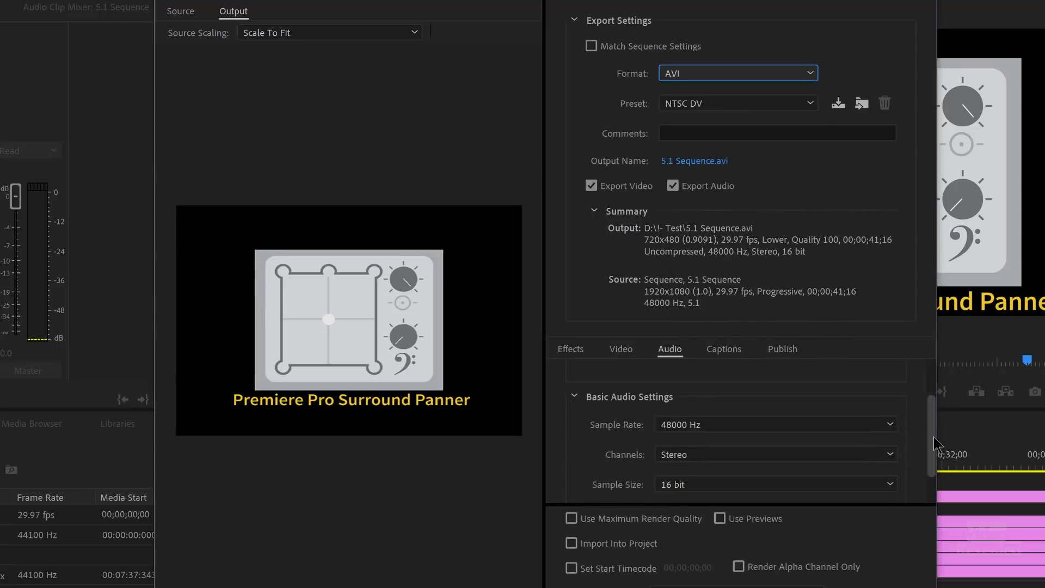
{"action": "left_click", "coordinate": [722, 425]}
{"action": "left_click", "coordinate": [722, 478]}
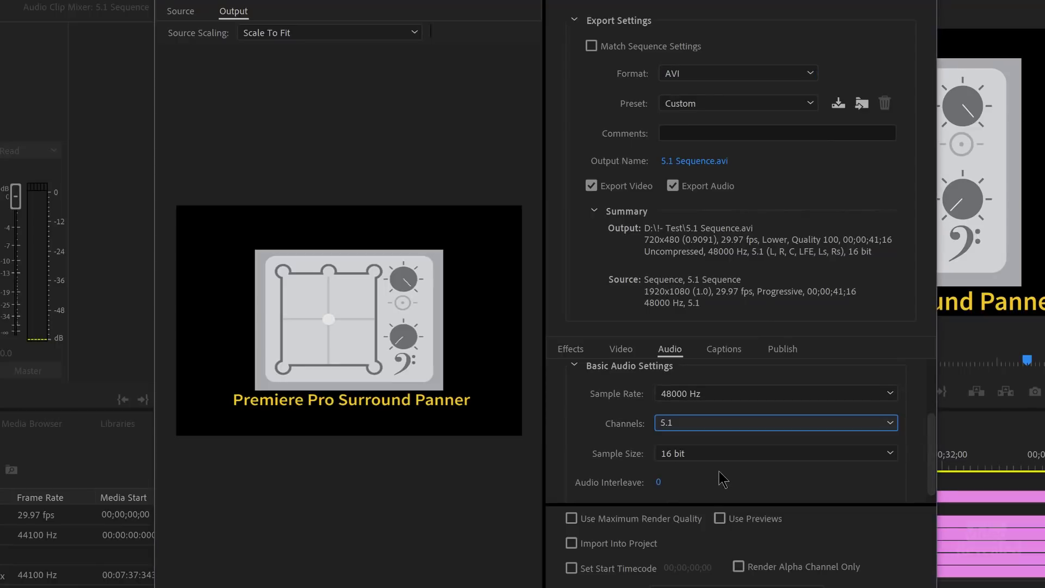
{"action": "left_click", "coordinate": [728, 76]}
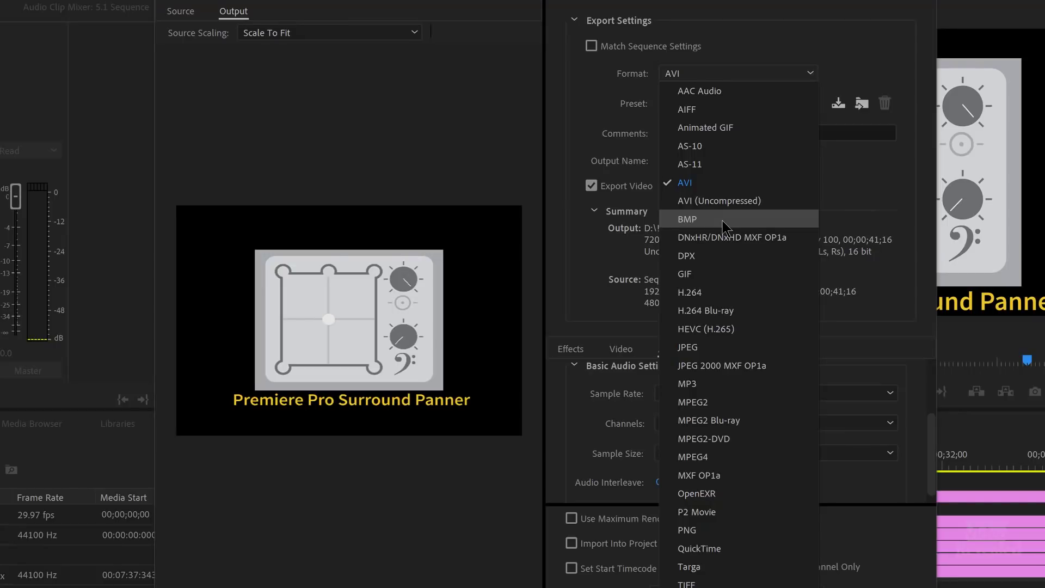
- Set the format to DNxHR/DNxHD MXF OP1a with 6 Channel audio
{"action": "left_click", "coordinate": [722, 237]}
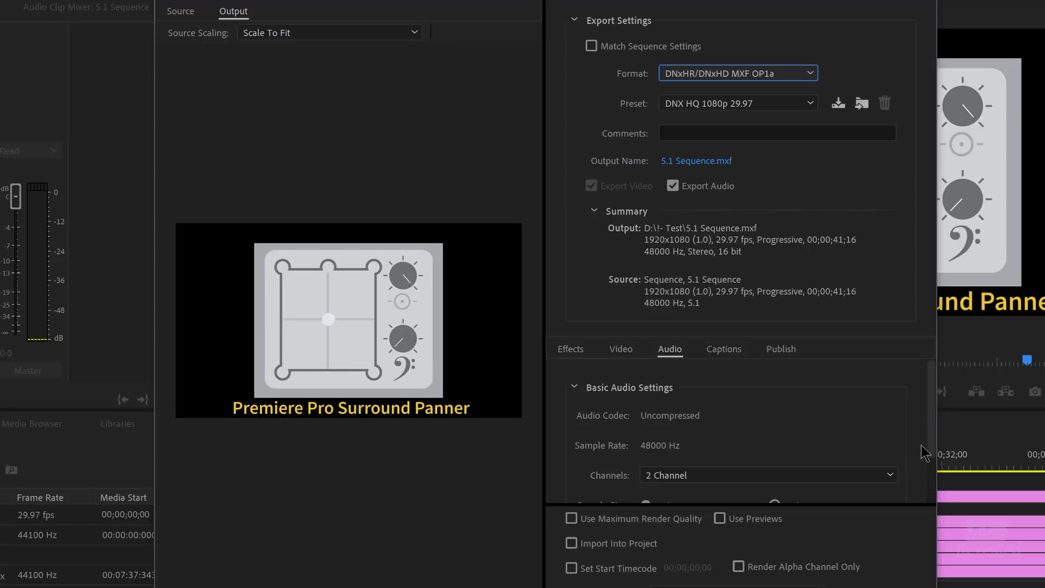
{"action": "scroll", "coordinate": [906, 467], "scroll_direction": "down", "scroll_amount": 2}
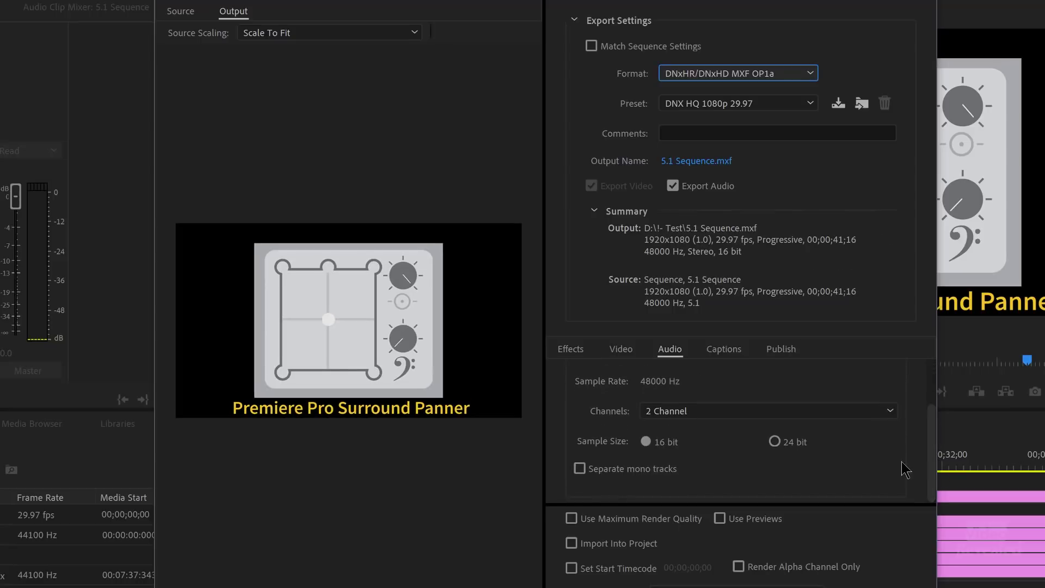
{"action": "left_click", "coordinate": [760, 418]}
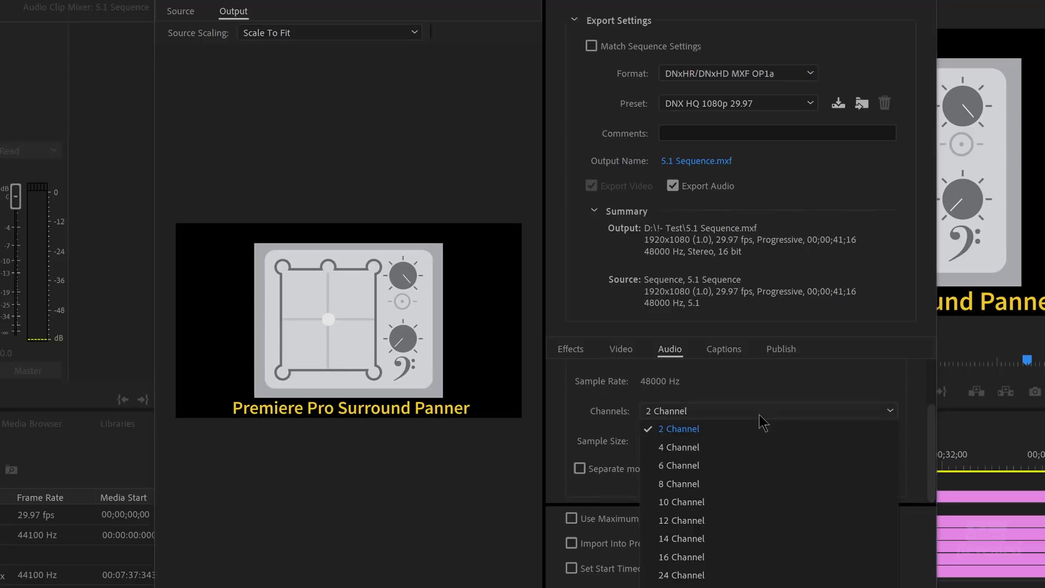
{"action": "left_click", "coordinate": [738, 483]}
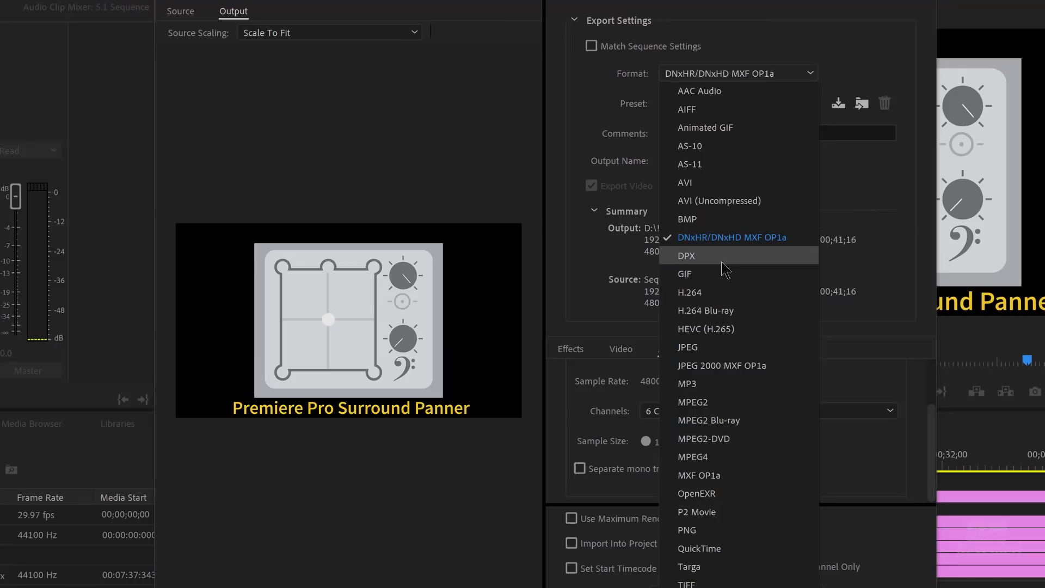
- Return the format to H.264 and change its audio channels from stereo to 5.1
{"action": "left_click", "coordinate": [725, 293]}
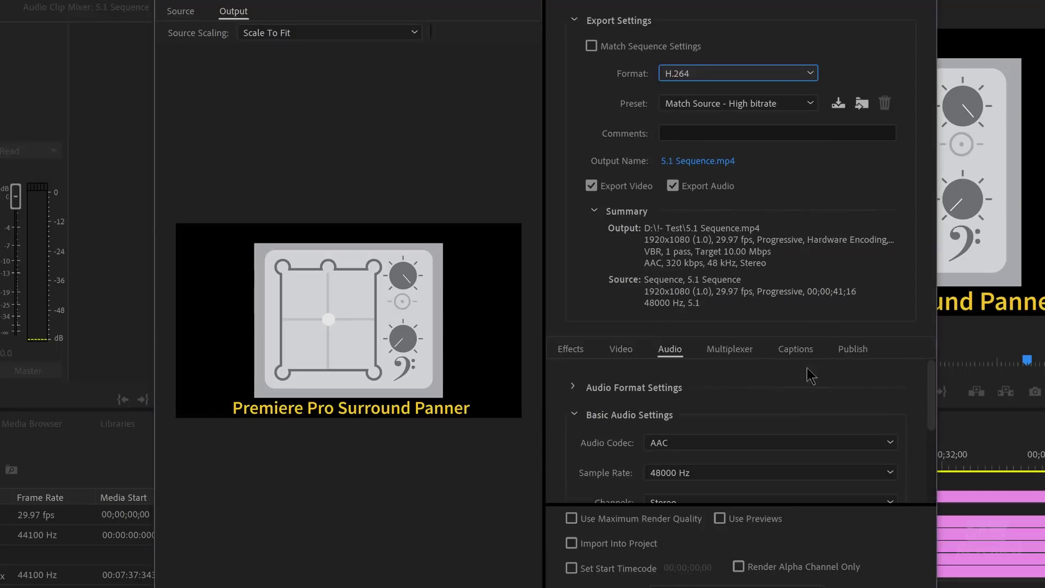
{"action": "scroll", "coordinate": [790, 414], "scroll_direction": "down", "scroll_amount": 2}
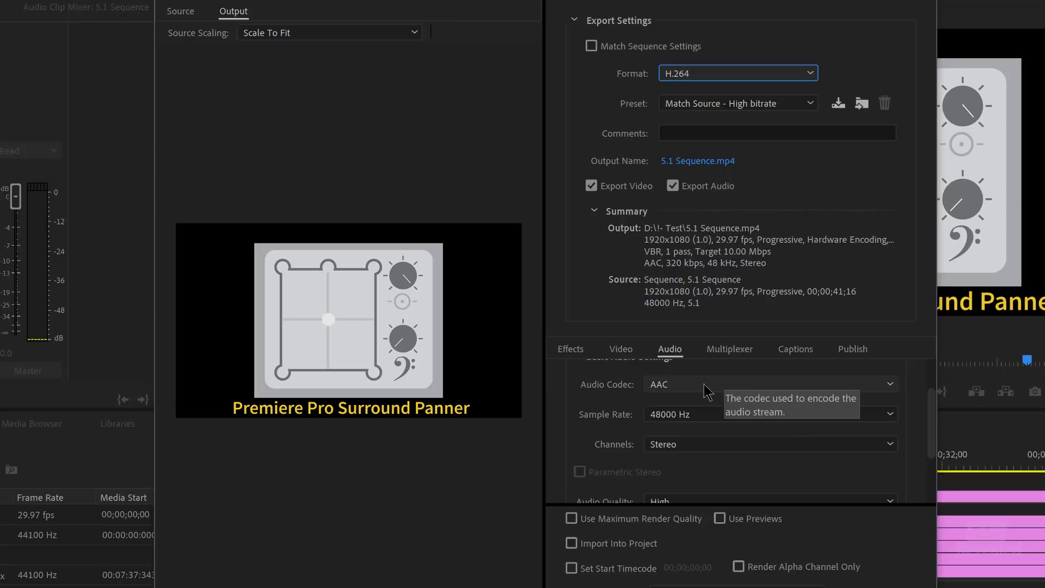
{"action": "left_click", "coordinate": [735, 445]}
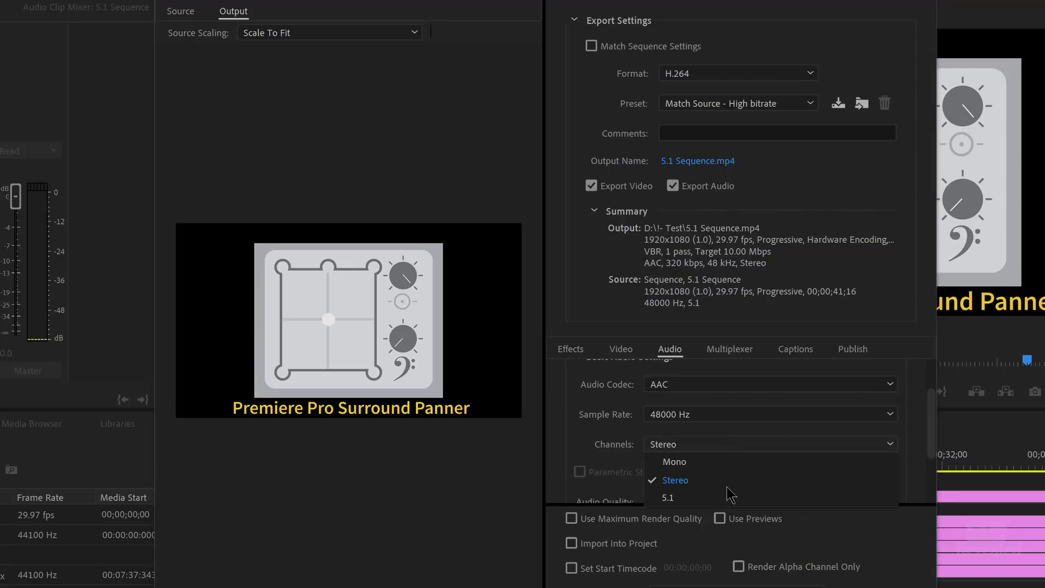
{"action": "left_click", "coordinate": [724, 498]}
{"action": "left_click_drag", "start_coordinate": [928, 436], "coordinate": [931, 462]}
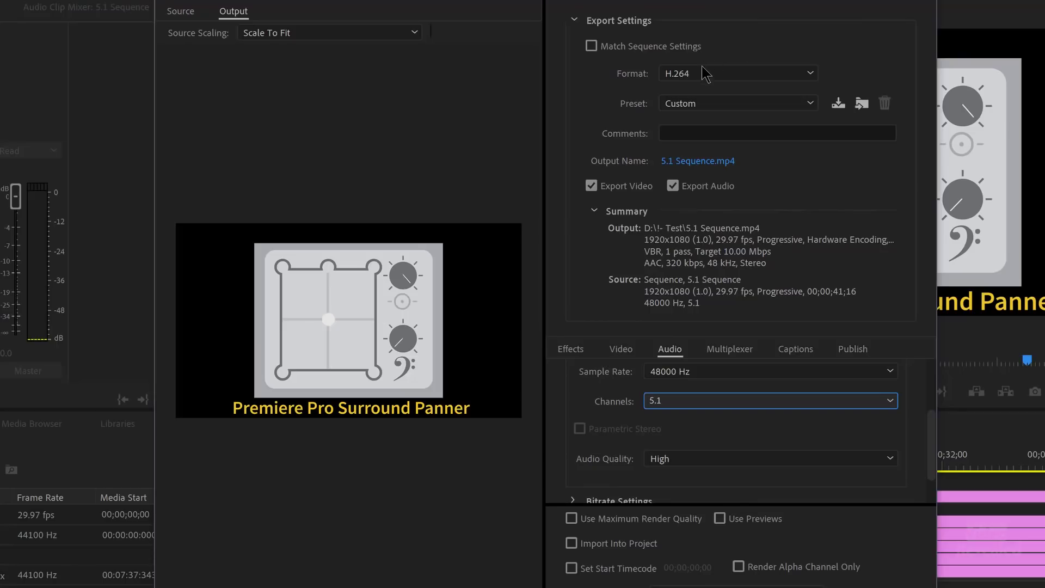
{"action": "left_click", "coordinate": [701, 76]}
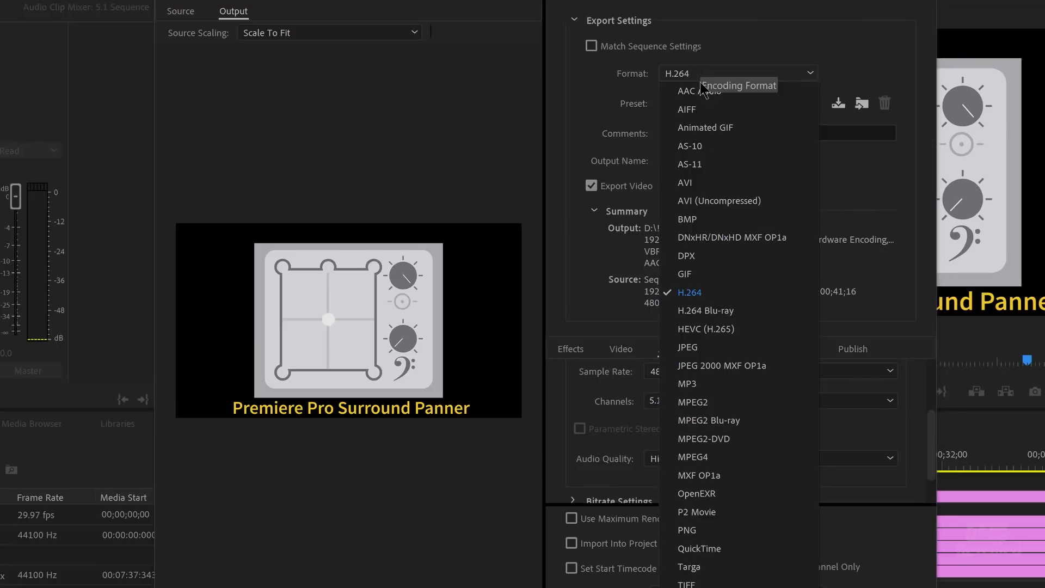
- Inspect H.264 Blu-ray's stereo-only audio, then set HEVC (H.265) audio channels to 5.1
{"action": "left_click", "coordinate": [733, 313]}
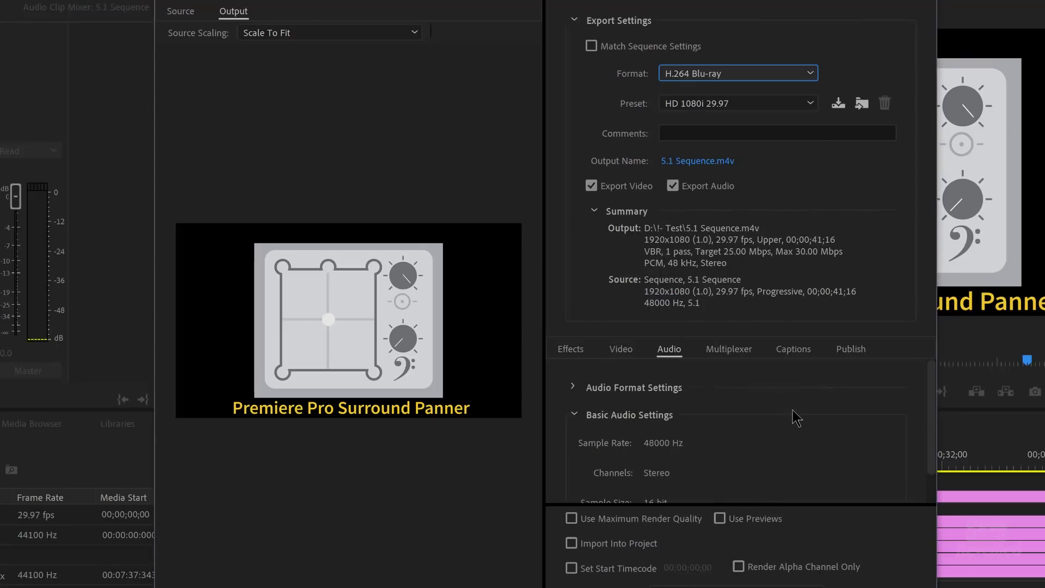
{"action": "scroll", "coordinate": [932, 400], "scroll_direction": "down", "scroll_amount": 1}
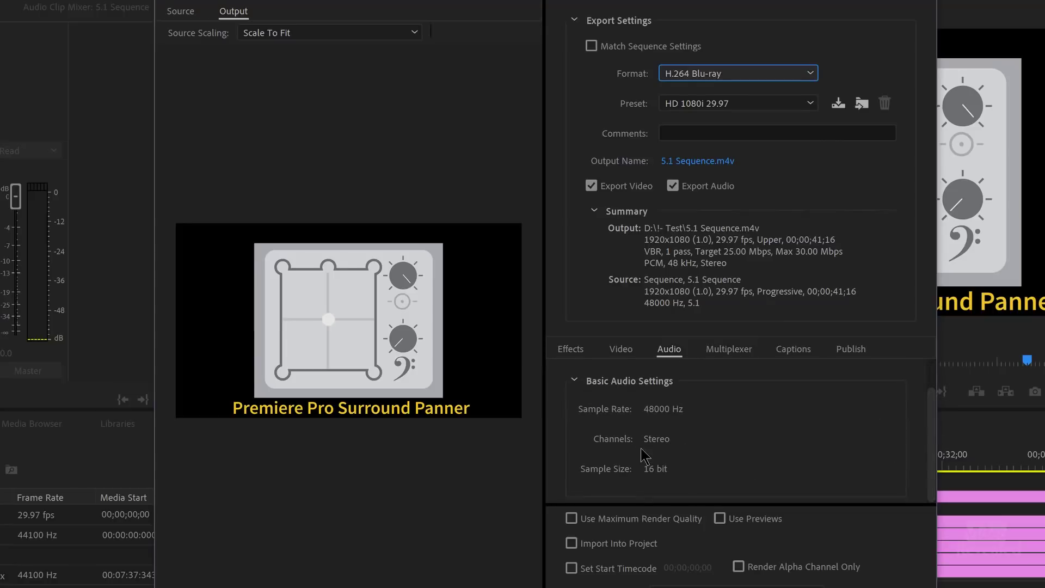
{"action": "left_click", "coordinate": [742, 74]}
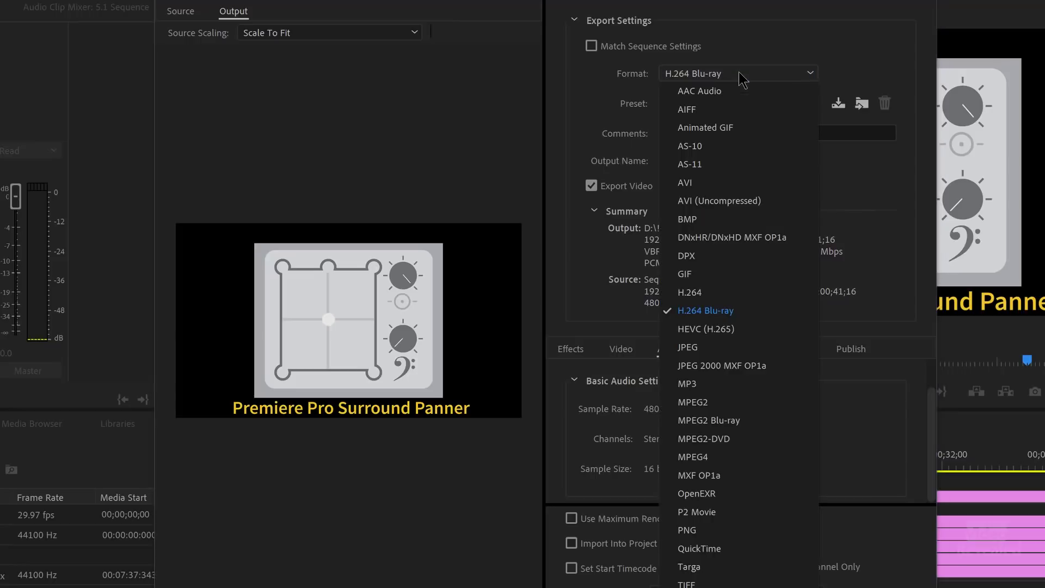
{"action": "left_click", "coordinate": [748, 329]}
{"action": "left_click_drag", "start_coordinate": [932, 392], "coordinate": [934, 430]}
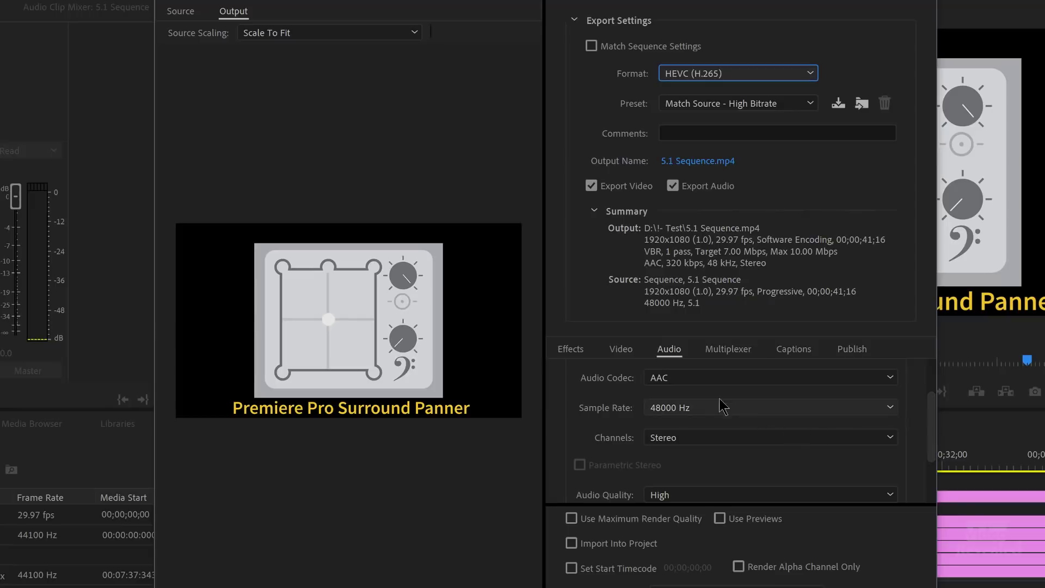
{"action": "left_click", "coordinate": [709, 441]}
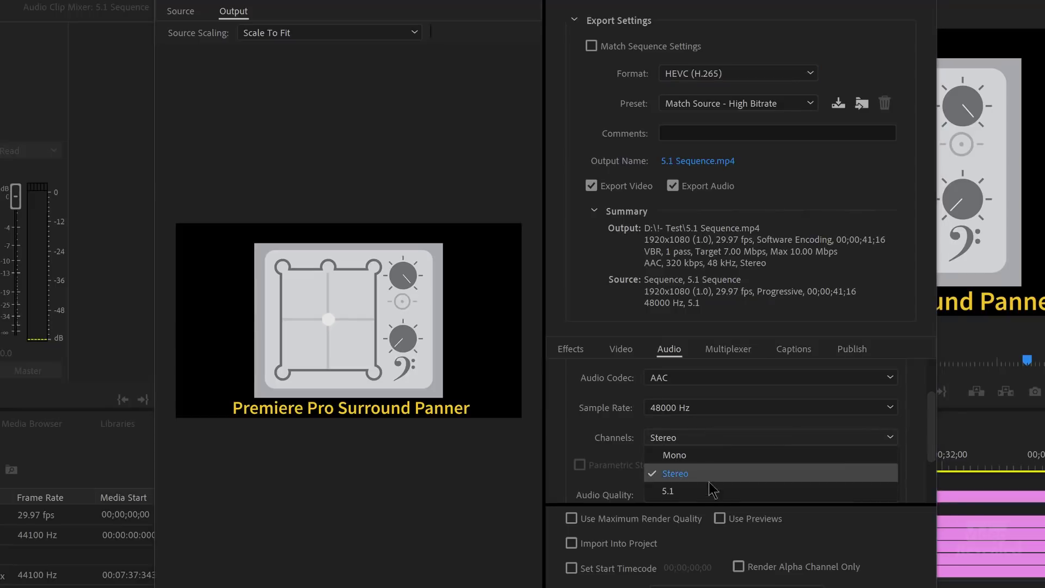
{"action": "left_click", "coordinate": [709, 488]}
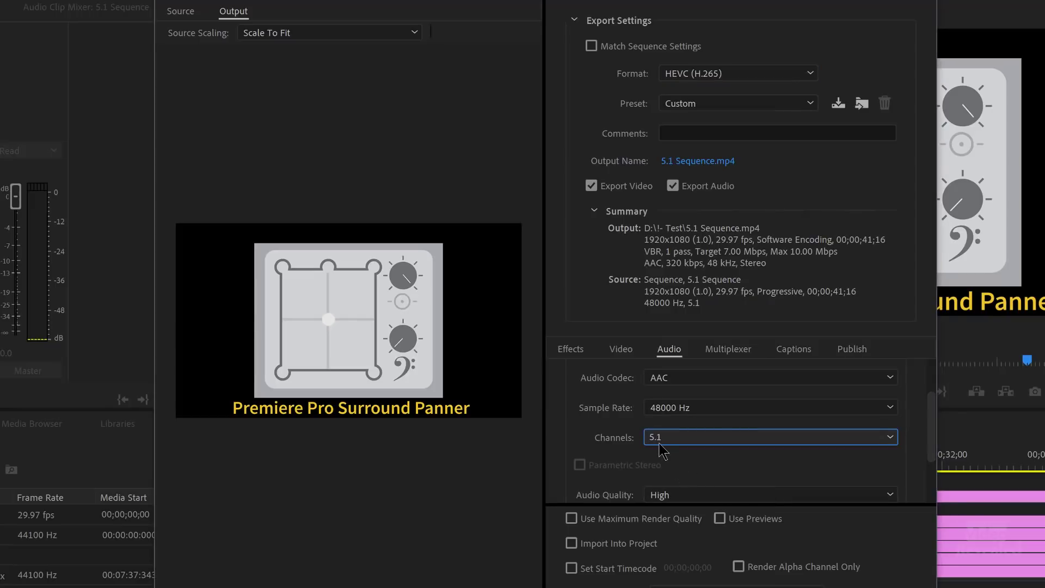
- Switch the export format to MPEG2
{"action": "left_click", "coordinate": [729, 72]}
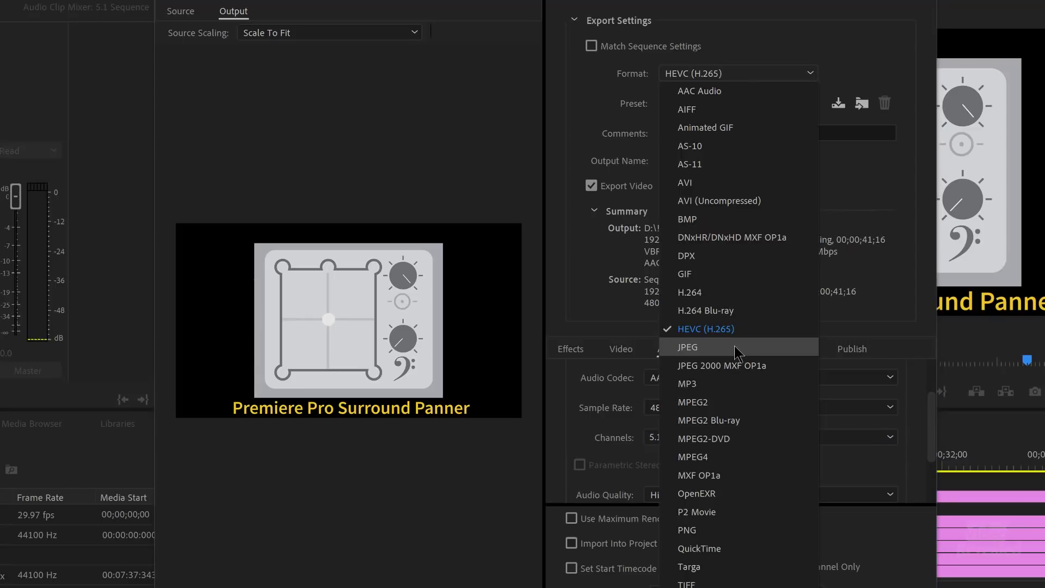
{"action": "left_click", "coordinate": [733, 406]}
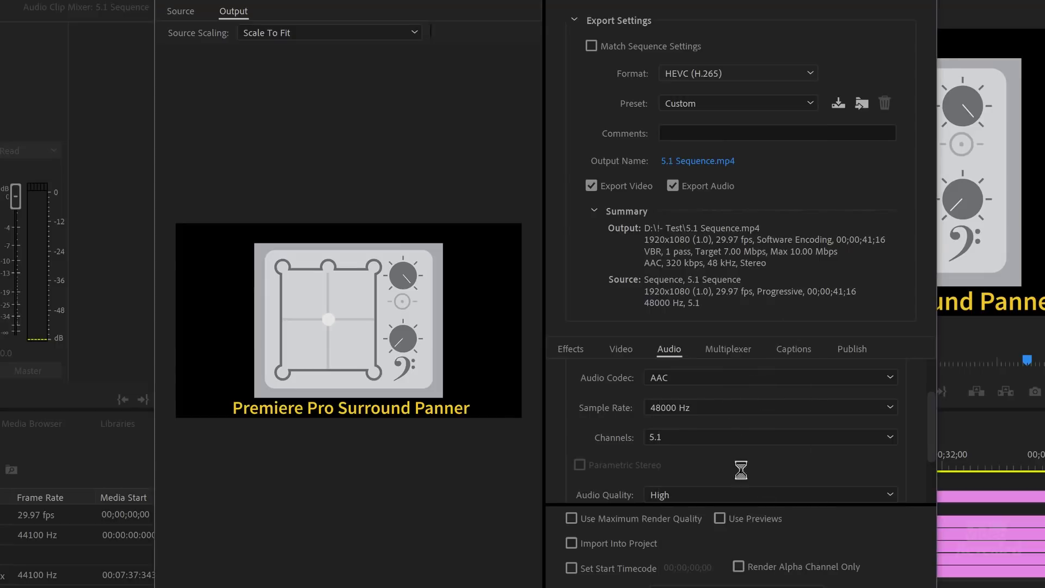
{"action": "left_click_drag", "start_coordinate": [929, 388], "coordinate": [930, 442]}
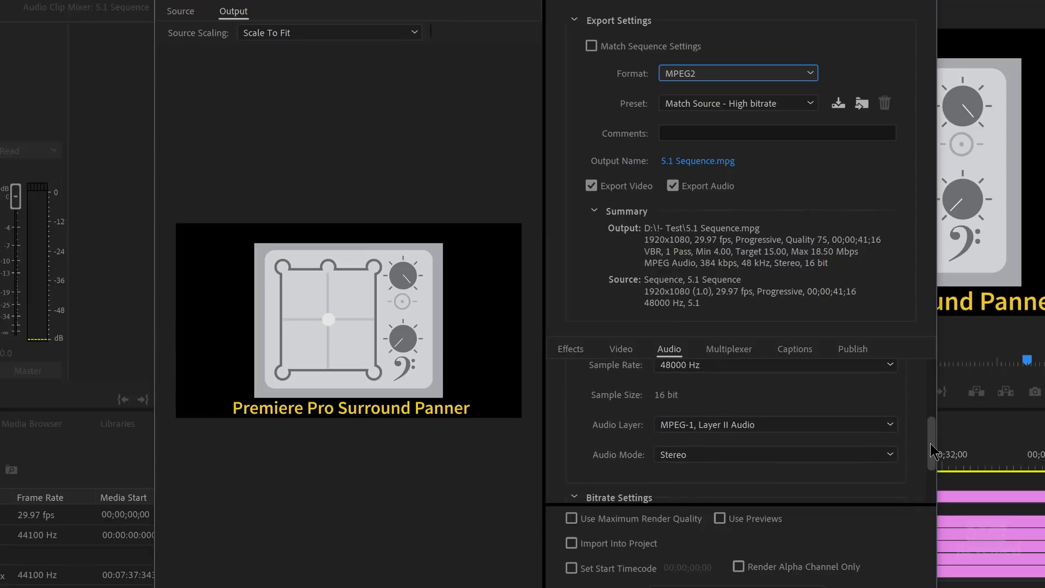
- Review the audio channel options for MPEG2, MPEG2 Blu-ray and MPEG2-DVD
{"action": "left_click", "coordinate": [725, 455]}
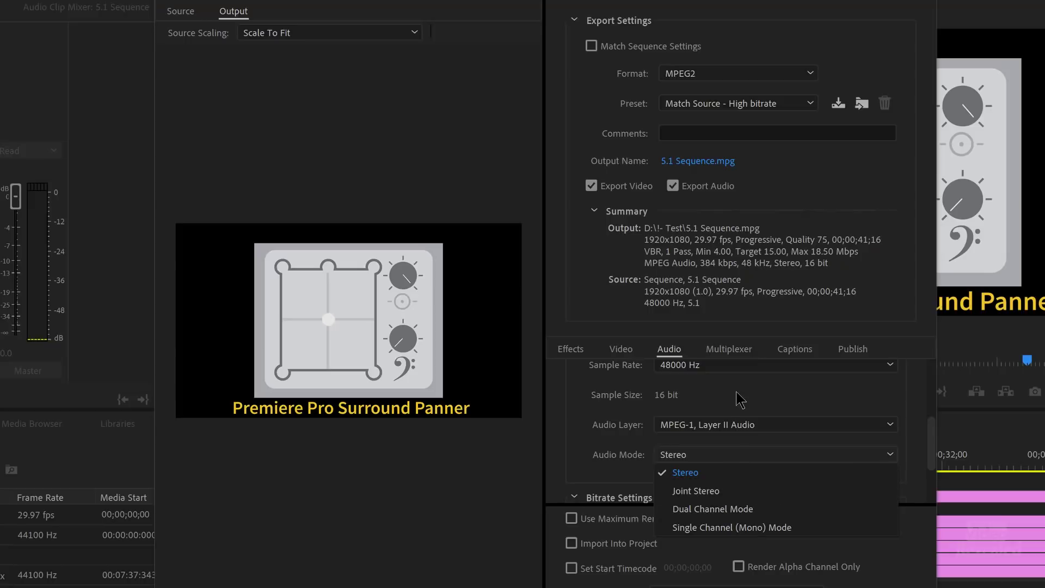
{"action": "left_click", "coordinate": [715, 78]}
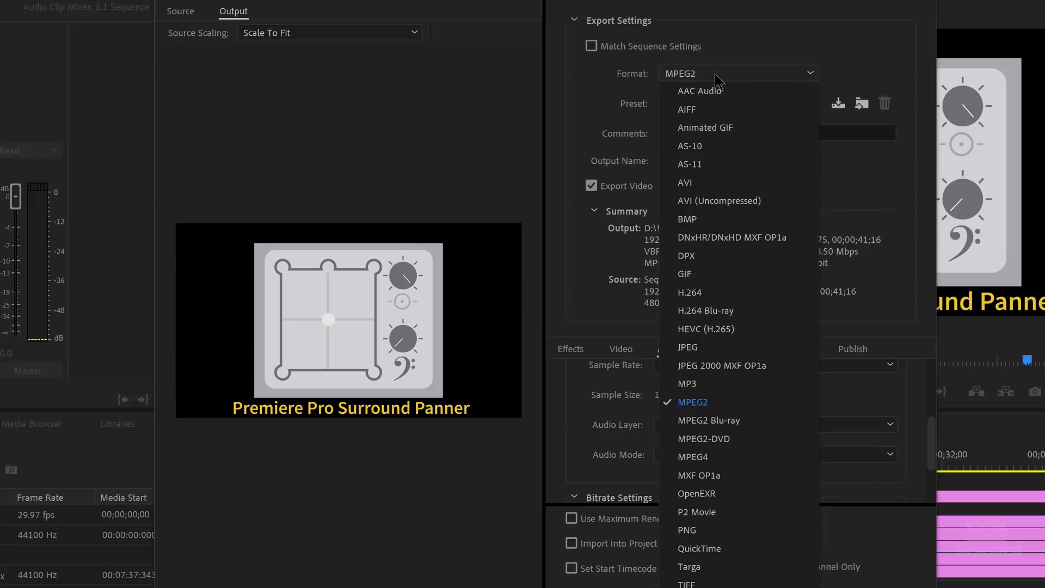
{"action": "left_click", "coordinate": [747, 422]}
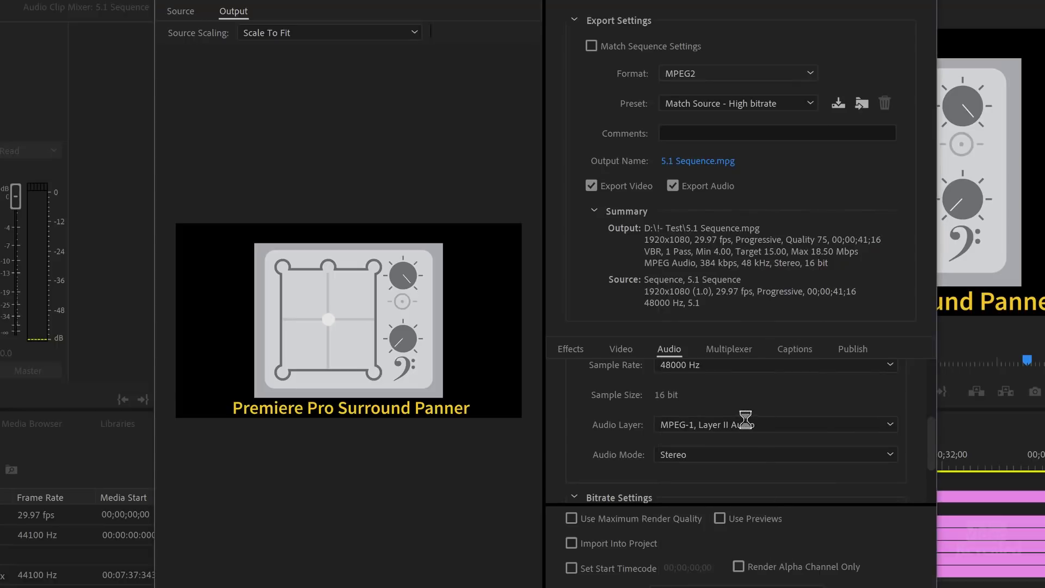
{"action": "scroll", "coordinate": [816, 437], "scroll_direction": "down", "scroll_amount": 4}
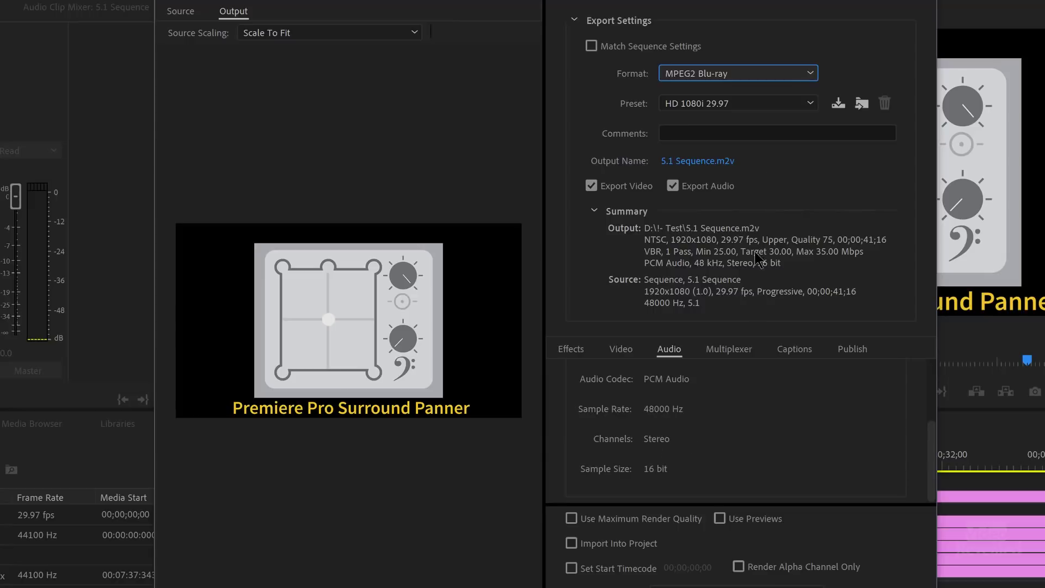
{"action": "left_click", "coordinate": [728, 75]}
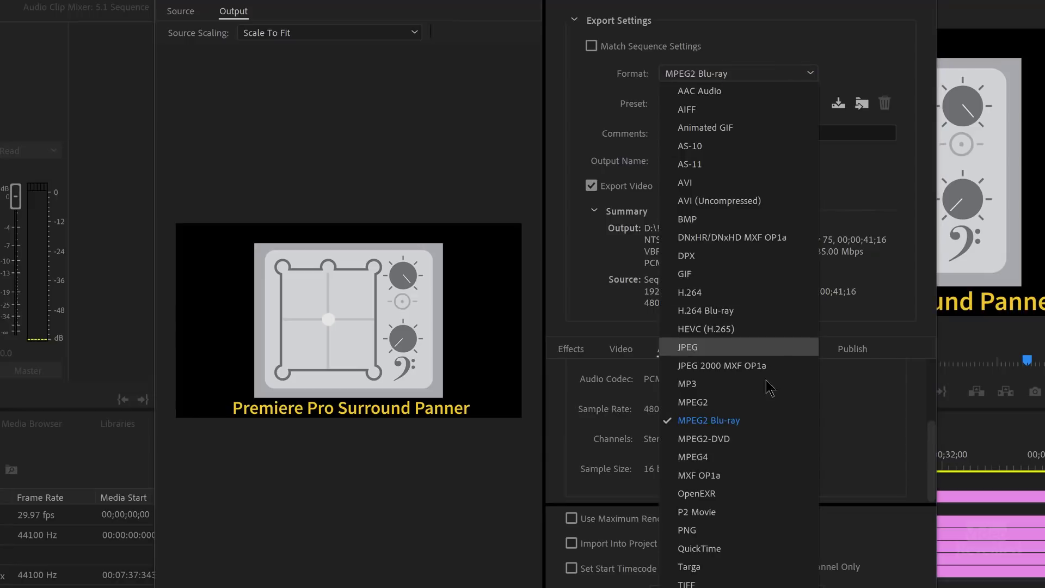
{"action": "left_click", "coordinate": [755, 440]}
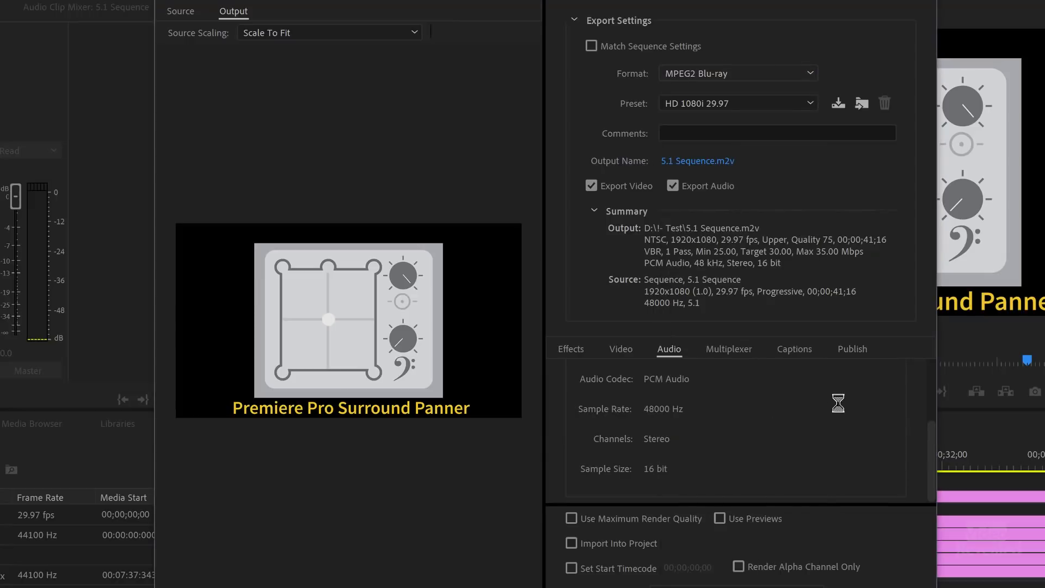
{"action": "scroll", "coordinate": [837, 414], "scroll_direction": "down", "scroll_amount": 4}
{"action": "scroll", "coordinate": [837, 414], "scroll_direction": "down", "scroll_amount": 1}
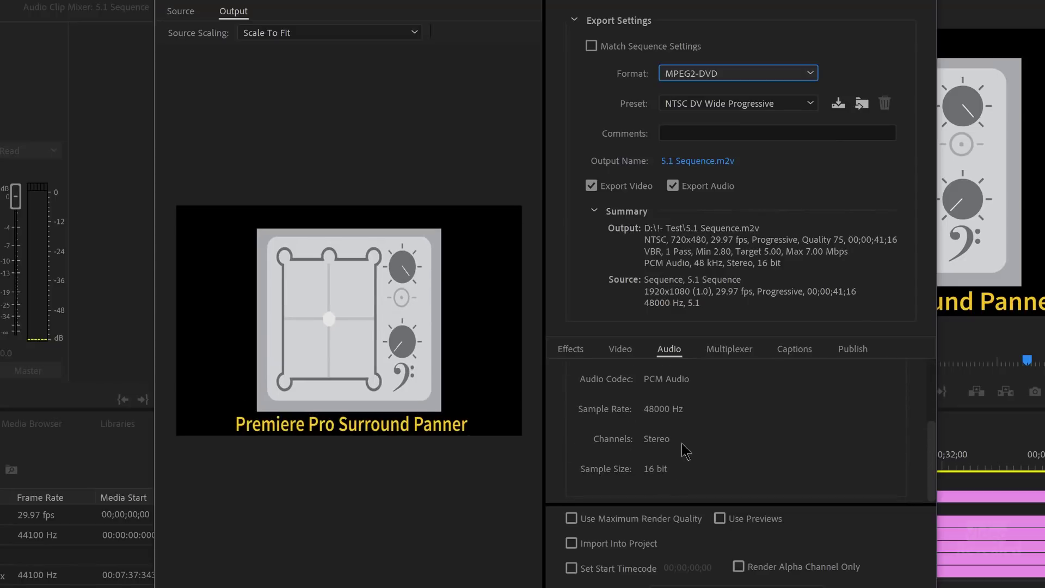
- Switch the export format to MPEG4
{"action": "left_click", "coordinate": [743, 72]}
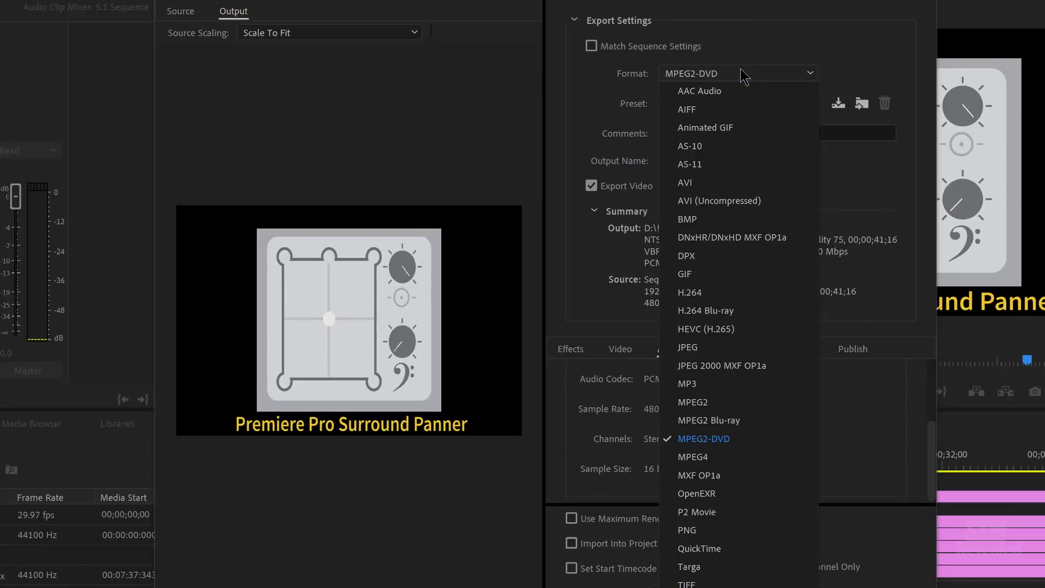
{"action": "left_click", "coordinate": [748, 443]}
{"action": "scroll", "coordinate": [928, 400], "scroll_direction": "down", "scroll_amount": 2}
- Set MPEG4 audio to 5.1, then check MXF OP1a channels, leaving 2 Channel
{"action": "left_click", "coordinate": [727, 416]}
{"action": "left_click", "coordinate": [713, 473]}
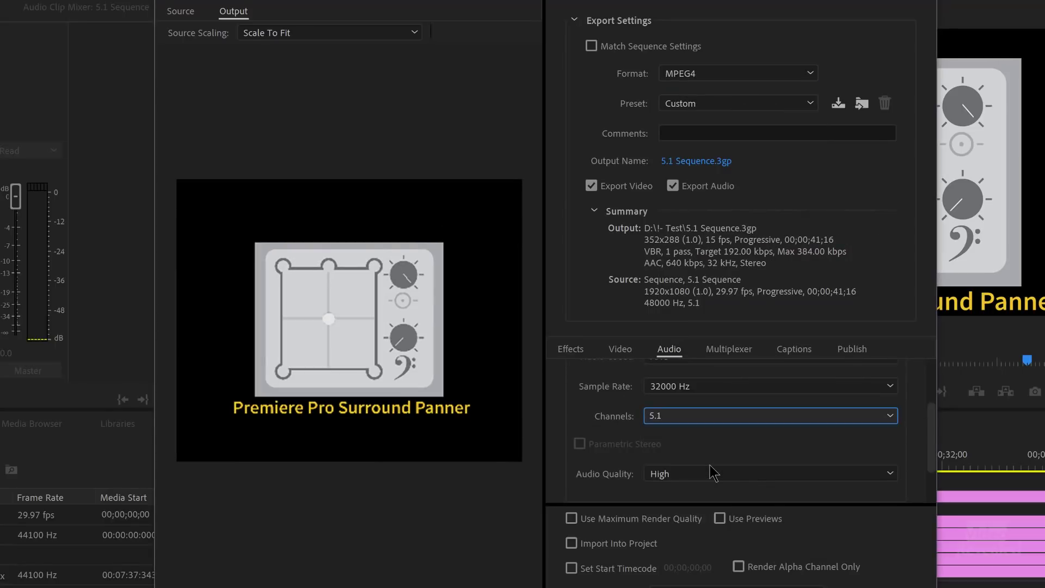
{"action": "left_click", "coordinate": [723, 73]}
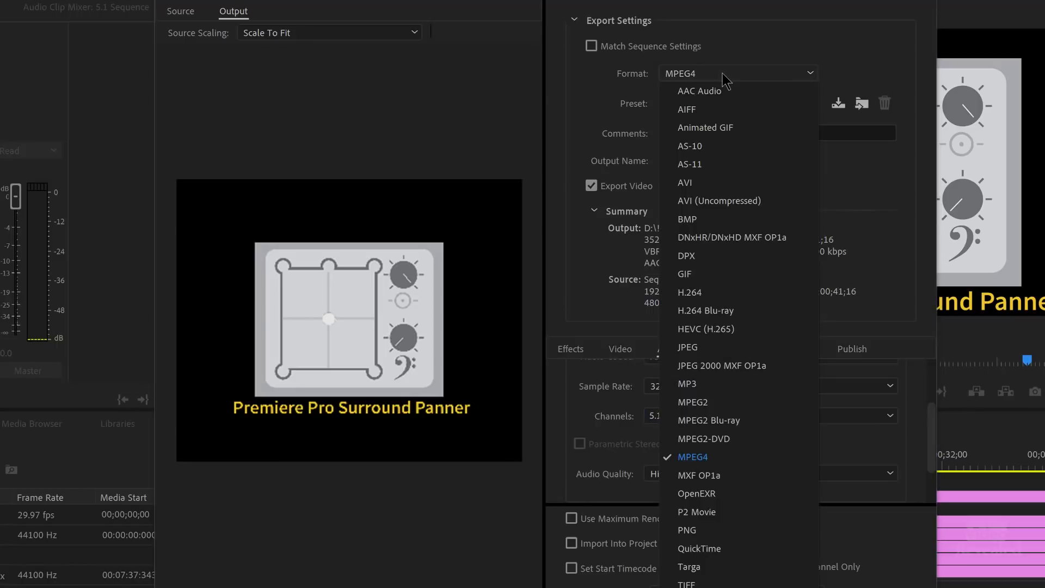
{"action": "left_click", "coordinate": [749, 476]}
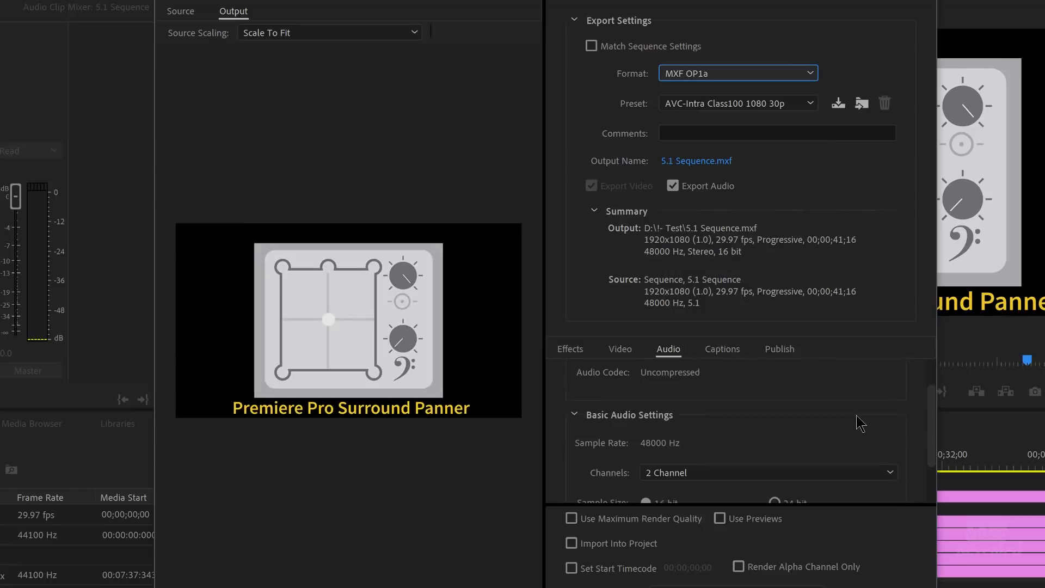
{"action": "left_click", "coordinate": [770, 430]}
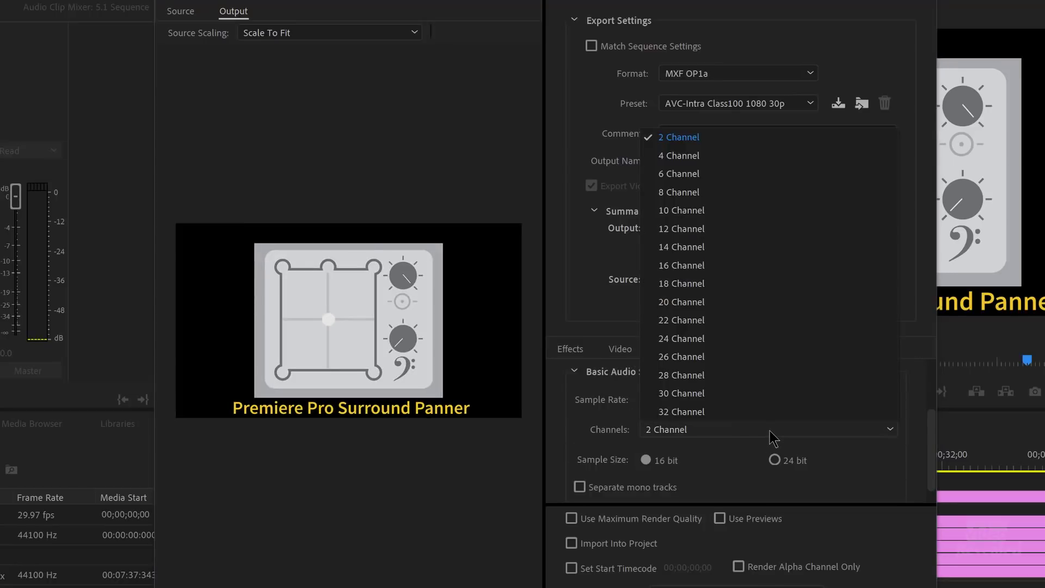
{"action": "left_click", "coordinate": [727, 481]}
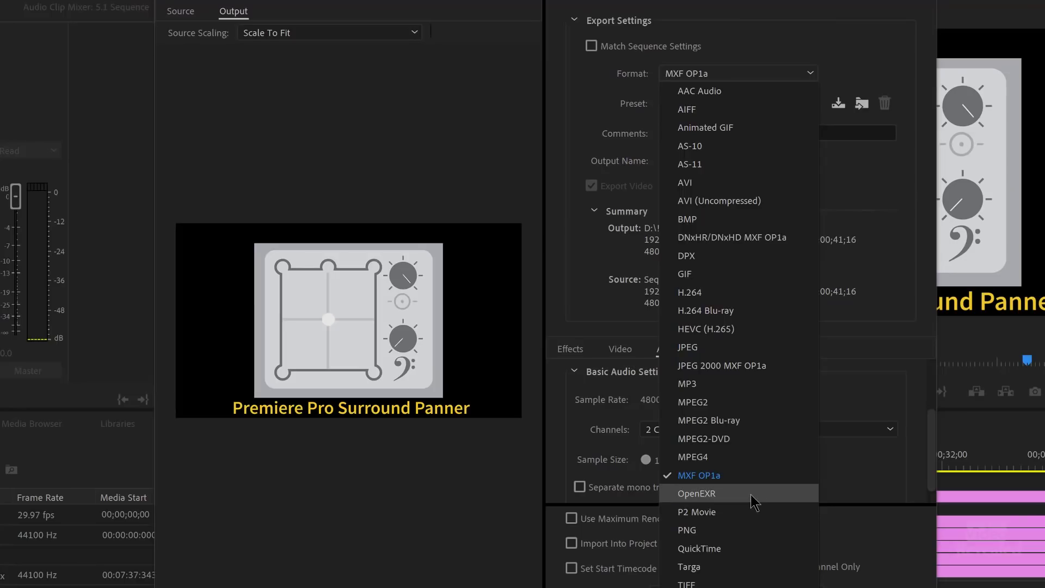
- Switch to P2 Movie and review its 2/4/8 channel options, keeping 8 channel
{"action": "left_click", "coordinate": [748, 511]}
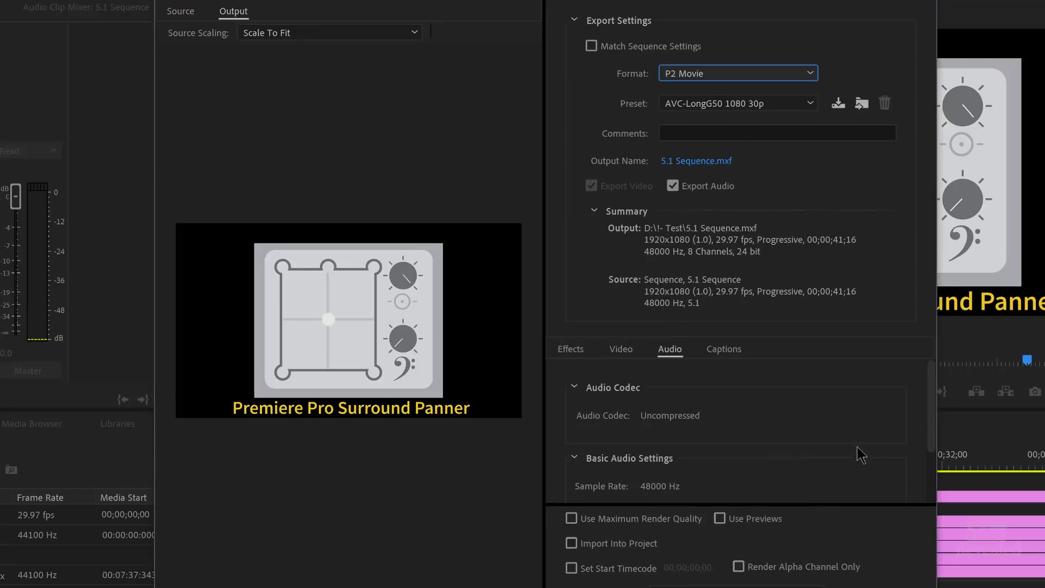
{"action": "left_click", "coordinate": [746, 439]}
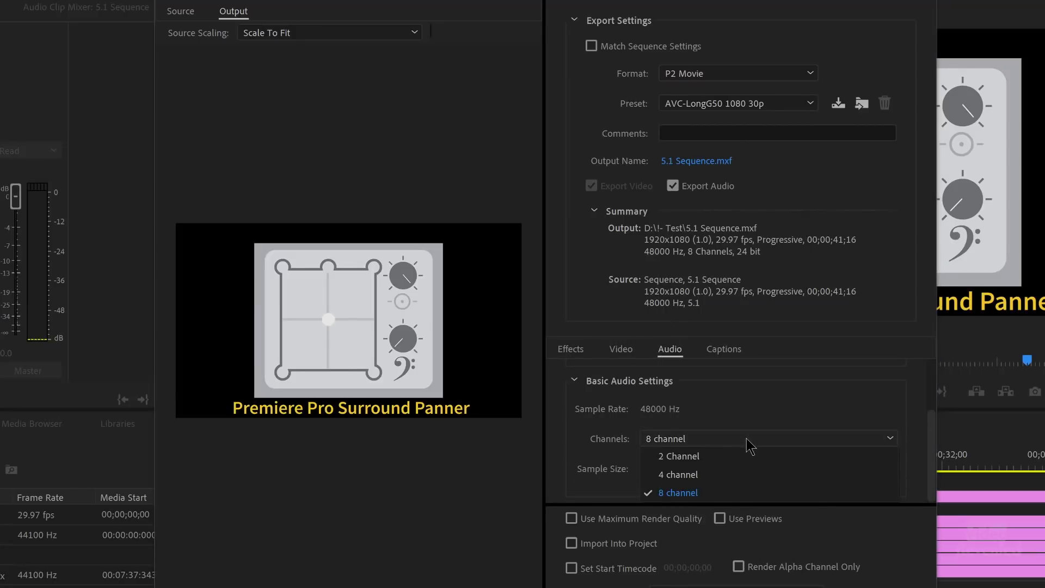
{"action": "key", "text": "Escape"}
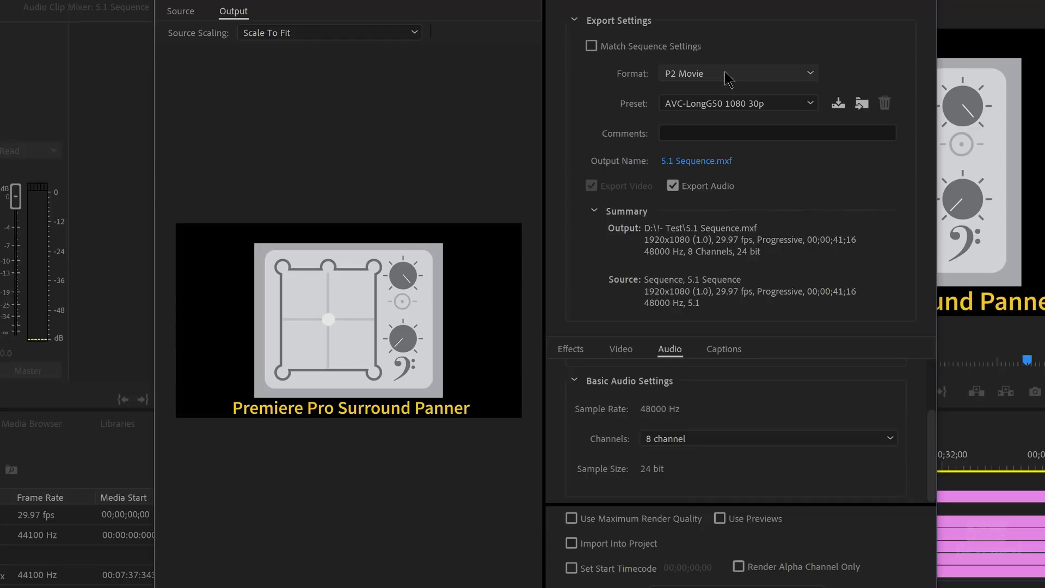
{"action": "left_click", "coordinate": [725, 76]}
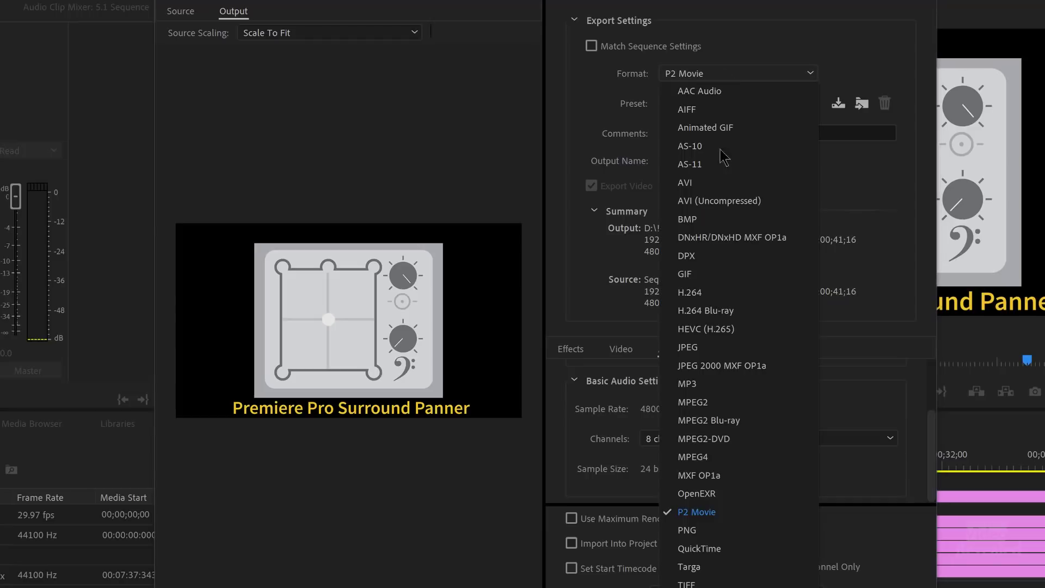
- Export as QuickTime with the Apple ProRes 422 preset and 5.1 (L, C, R, Ls, Rs, LFE) output channels
{"action": "left_click", "coordinate": [732, 549]}
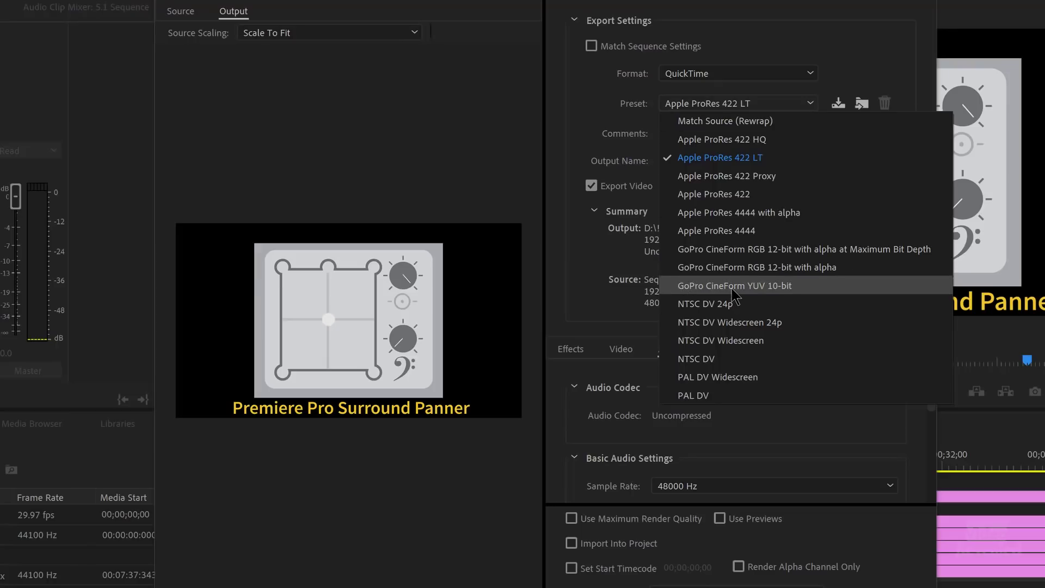
{"action": "left_click", "coordinate": [726, 196]}
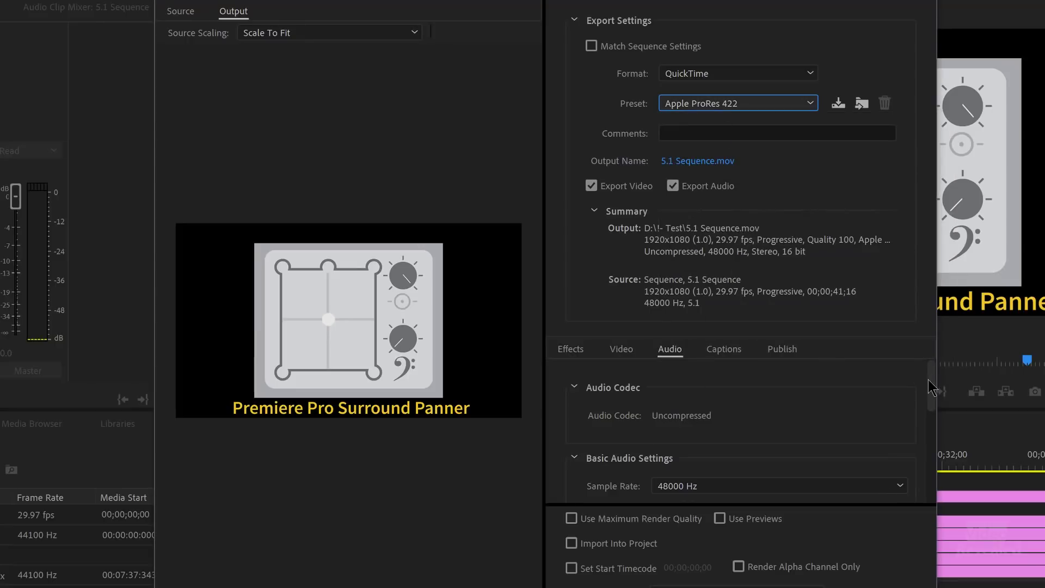
{"action": "scroll", "coordinate": [898, 413], "scroll_direction": "down", "scroll_amount": 4}
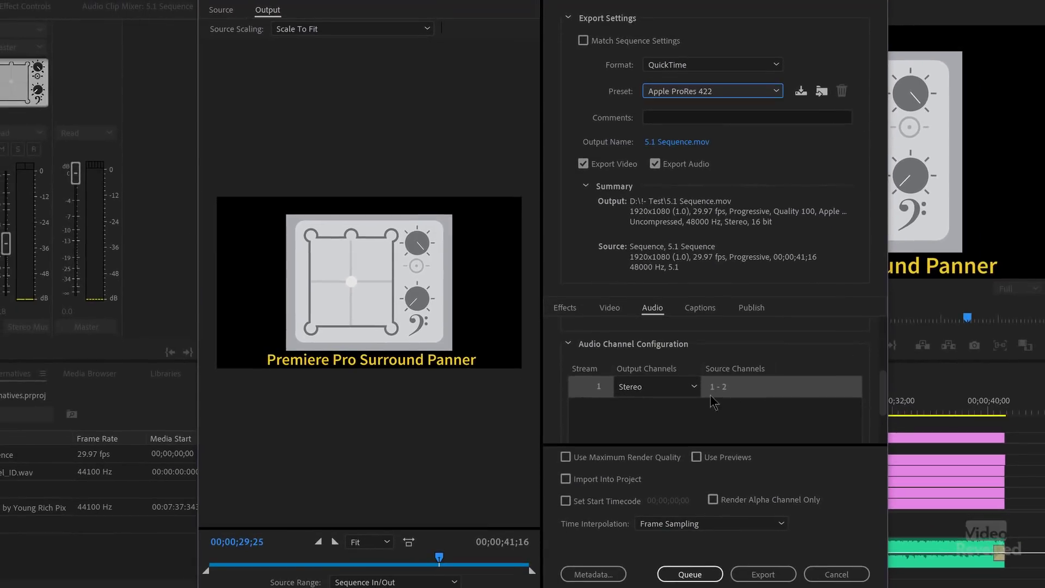
{"action": "left_click", "coordinate": [694, 387]}
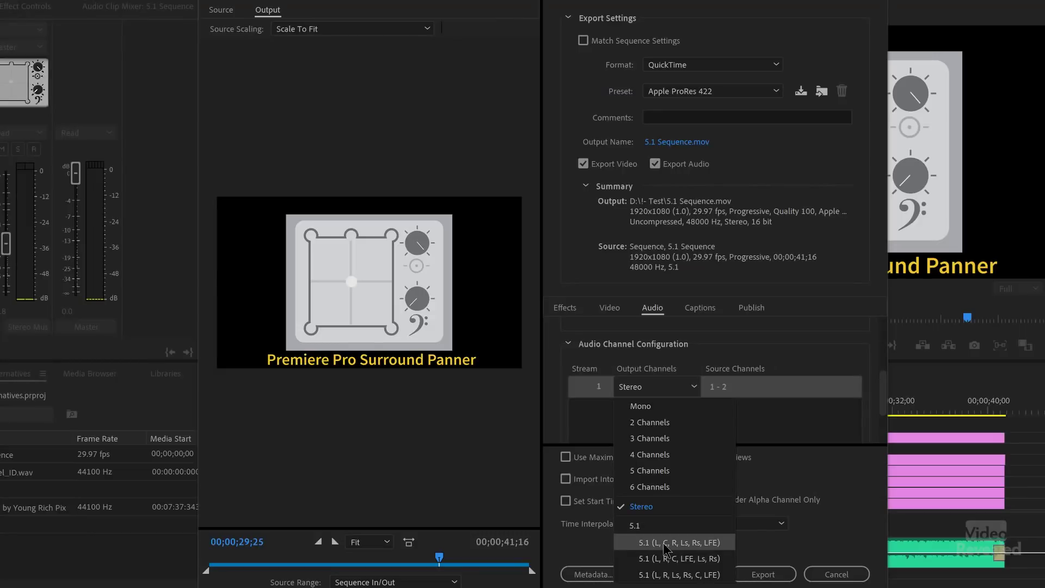
{"action": "left_click", "coordinate": [665, 545]}
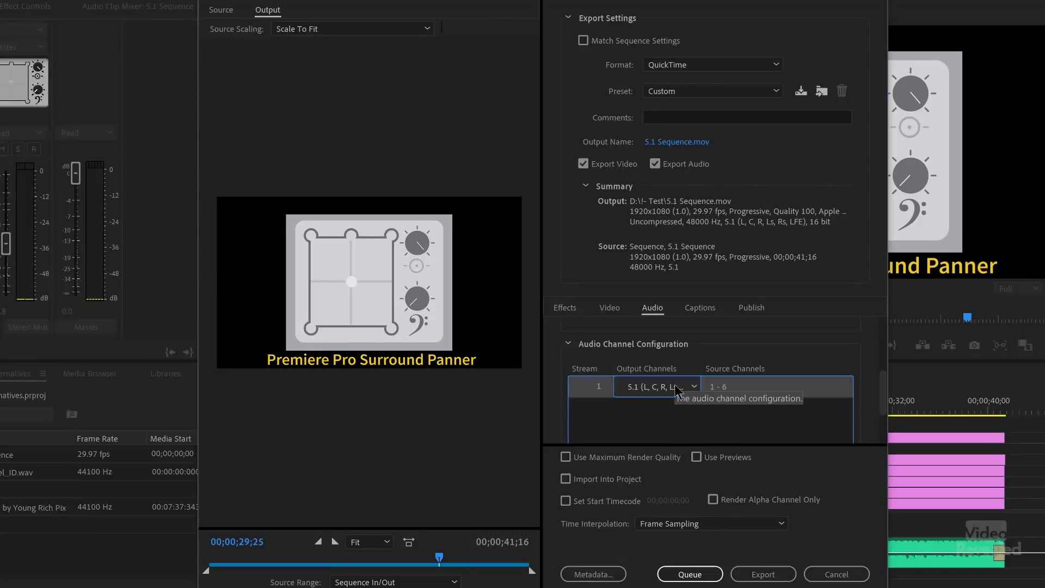
{"action": "left_click", "coordinate": [687, 68]}
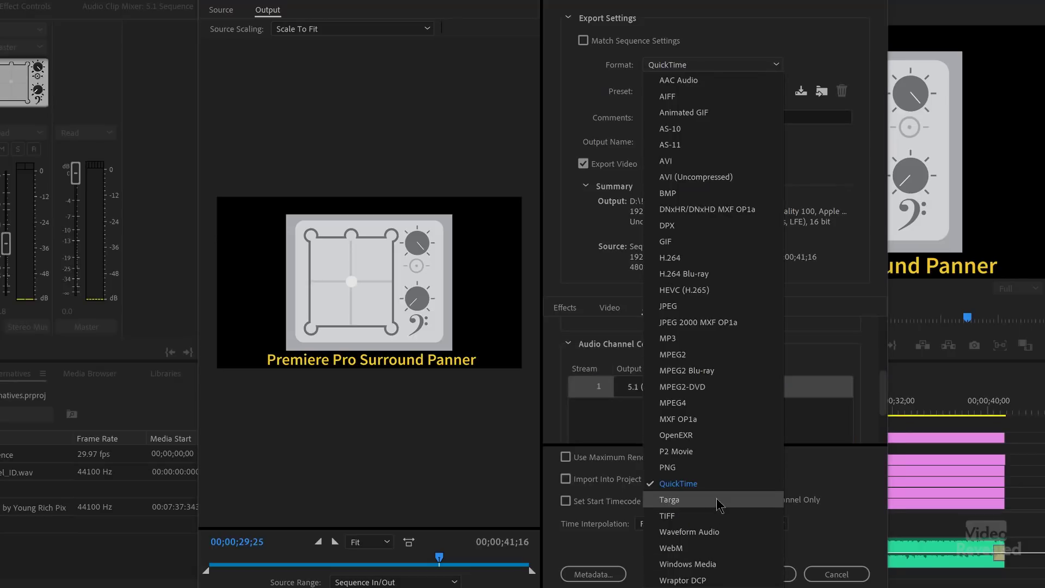
- Switch the export format to Waveform Audio and set its channels to 5.1
{"action": "left_click", "coordinate": [726, 536]}
{"action": "scroll", "coordinate": [883, 434], "scroll_direction": "down", "scroll_amount": 2}
{"action": "scroll", "coordinate": [883, 434], "scroll_direction": "down", "scroll_amount": 1}
{"action": "left_click", "coordinate": [733, 361]}
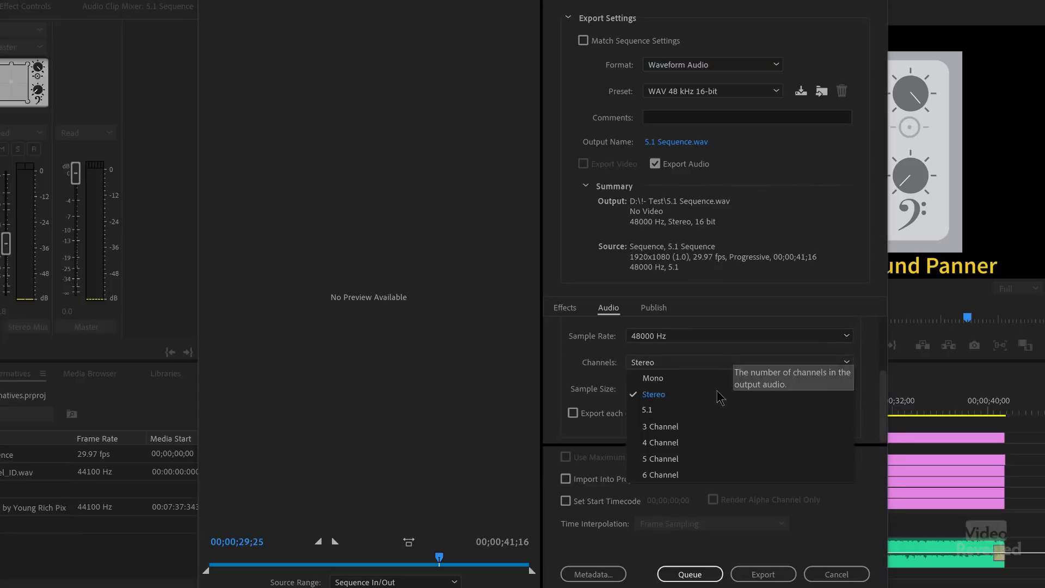
{"action": "left_click", "coordinate": [706, 416]}
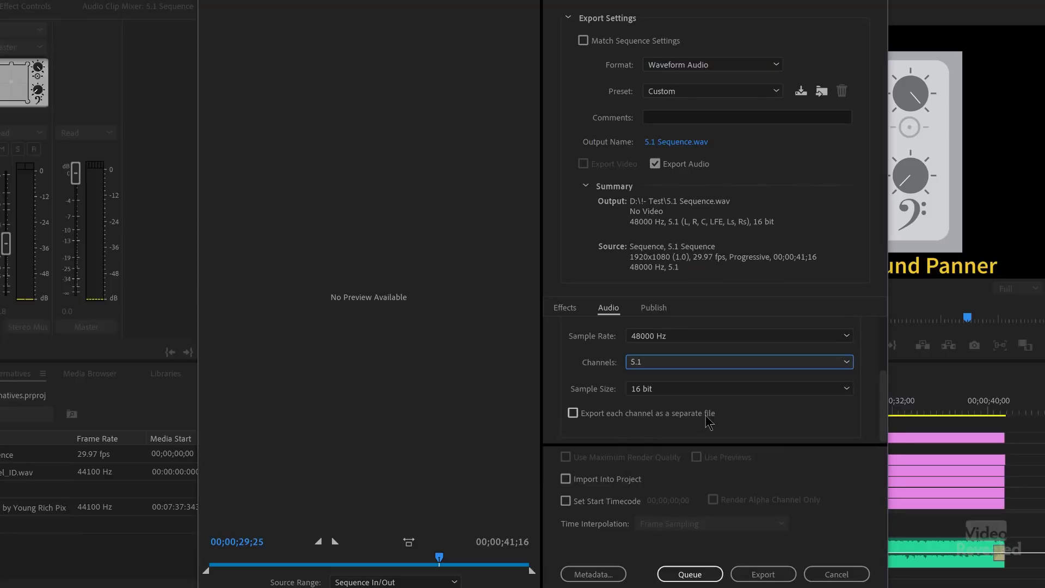
- Change the format to WebM and check its audio channel options for Dolby 5.1
{"action": "left_click", "coordinate": [709, 67]}
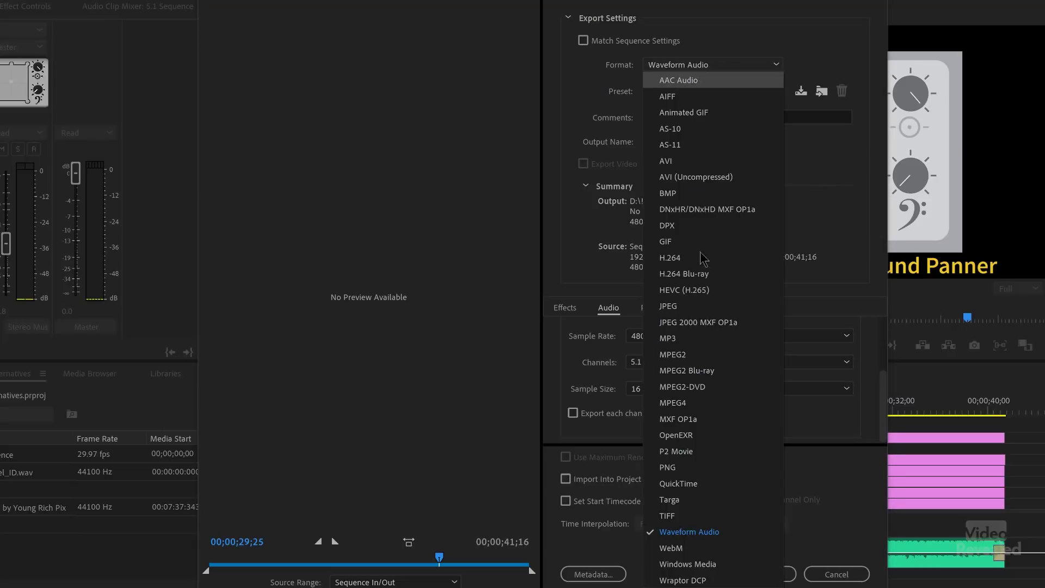
{"action": "left_click", "coordinate": [712, 542]}
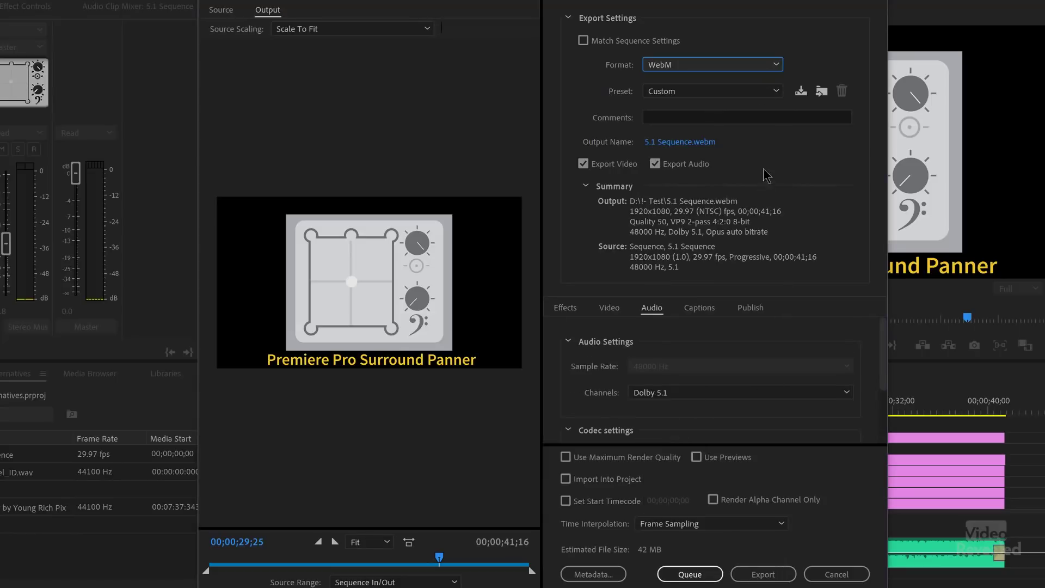
{"action": "left_click", "coordinate": [755, 393]}
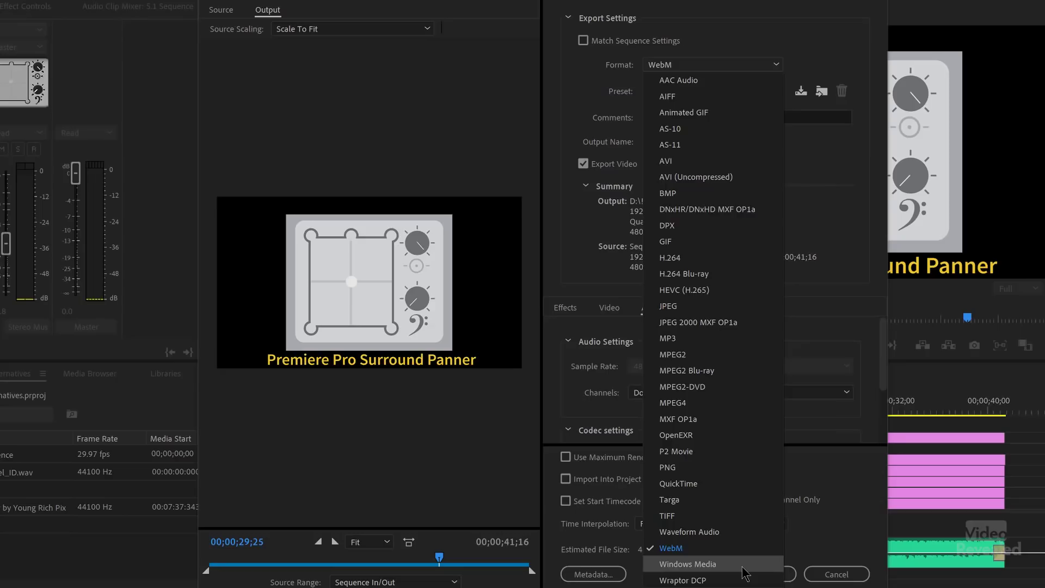
{"action": "left_click", "coordinate": [740, 563]}
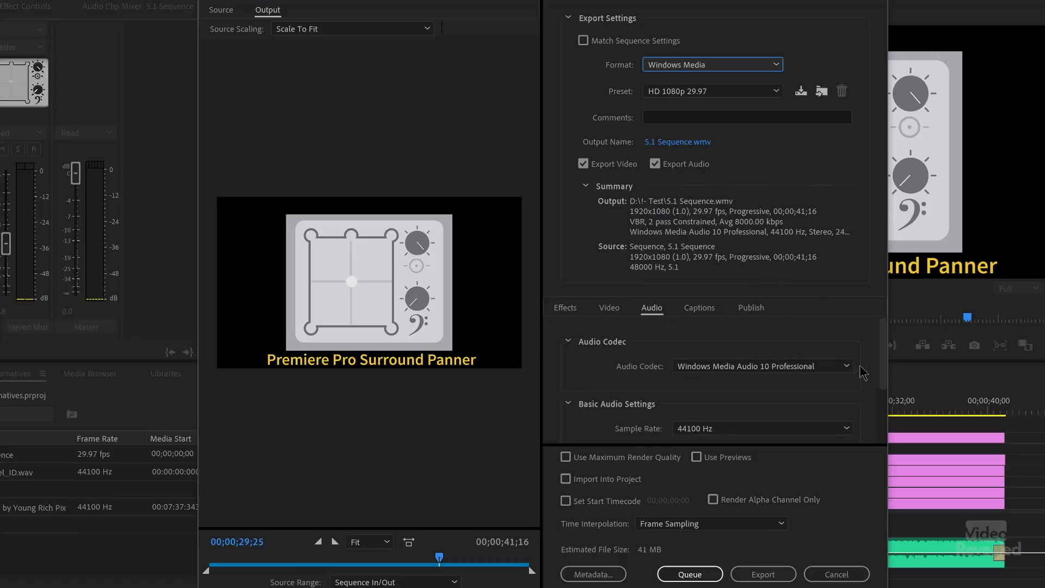
- Choose 5.1 audio channels for Windows Media, then for Wraptor DCP (48000 Hz, 24-bit)
{"action": "left_click_drag", "start_coordinate": [883, 355], "coordinate": [884, 404]}
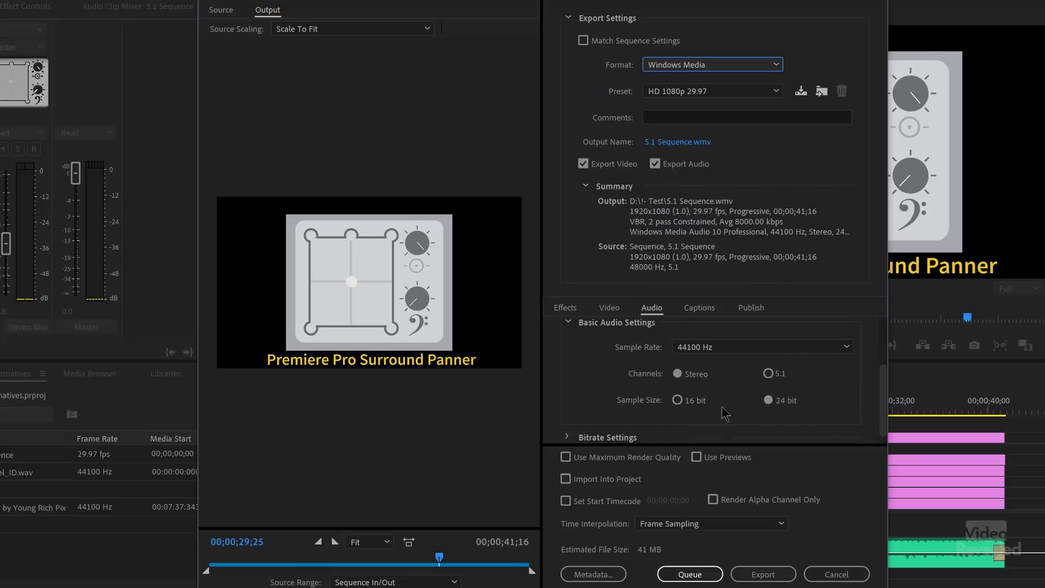
{"action": "left_click", "coordinate": [769, 396]}
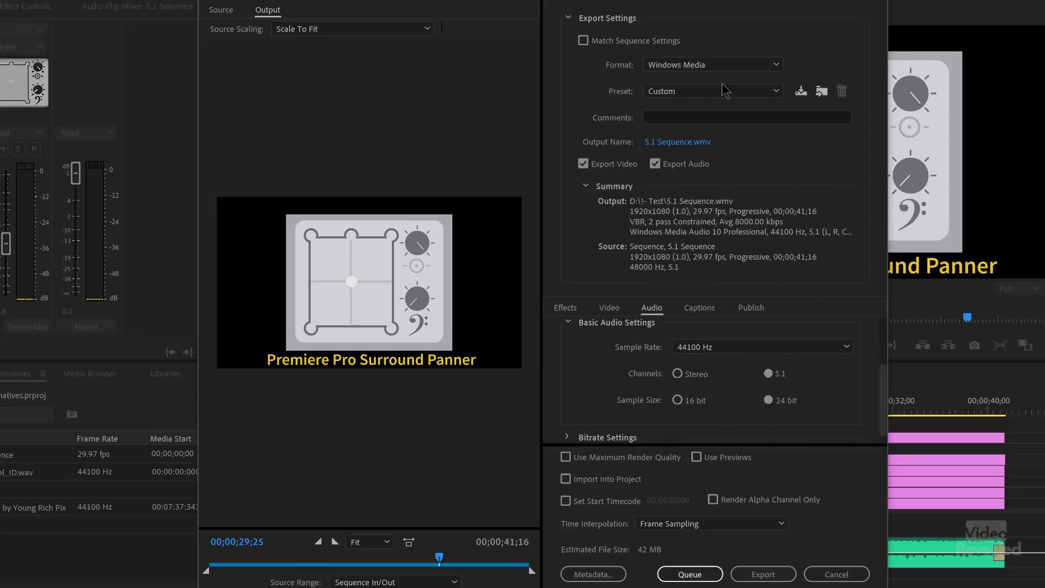
{"action": "left_click", "coordinate": [720, 64]}
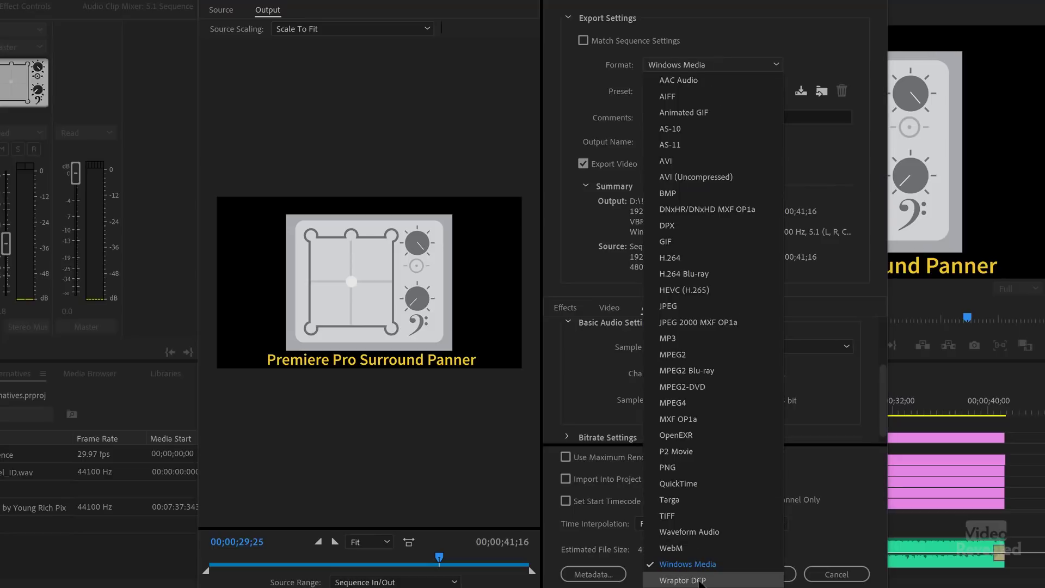
{"action": "left_click", "coordinate": [697, 577]}
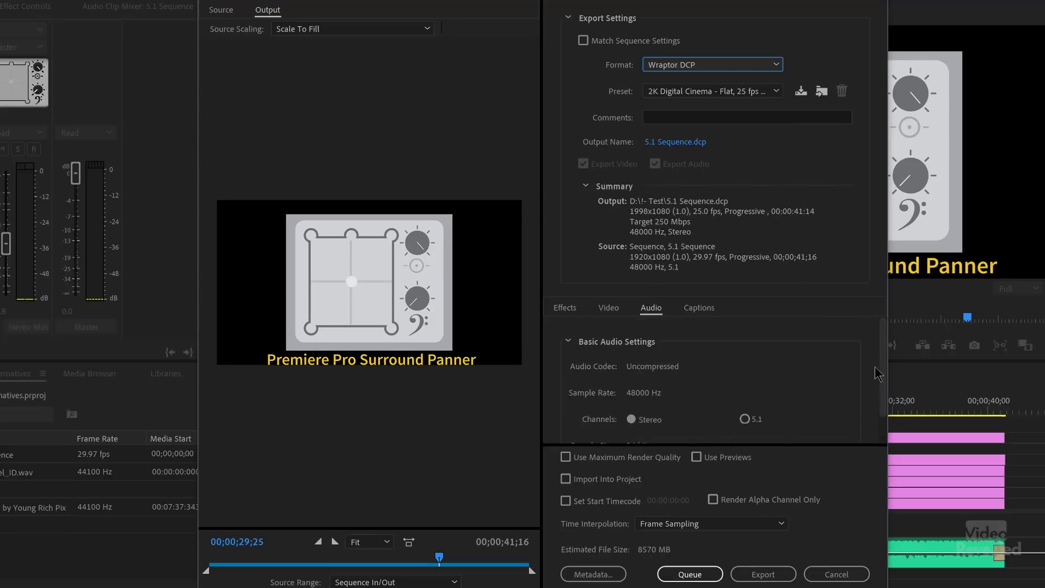
{"action": "left_click_drag", "start_coordinate": [882, 363], "coordinate": [886, 397]}
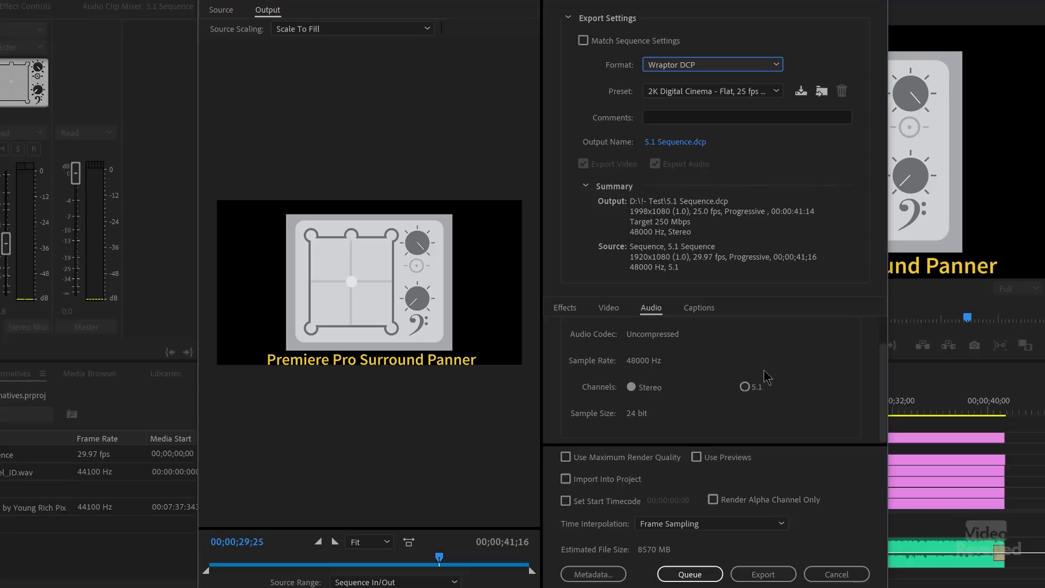
{"action": "left_click", "coordinate": [746, 390]}
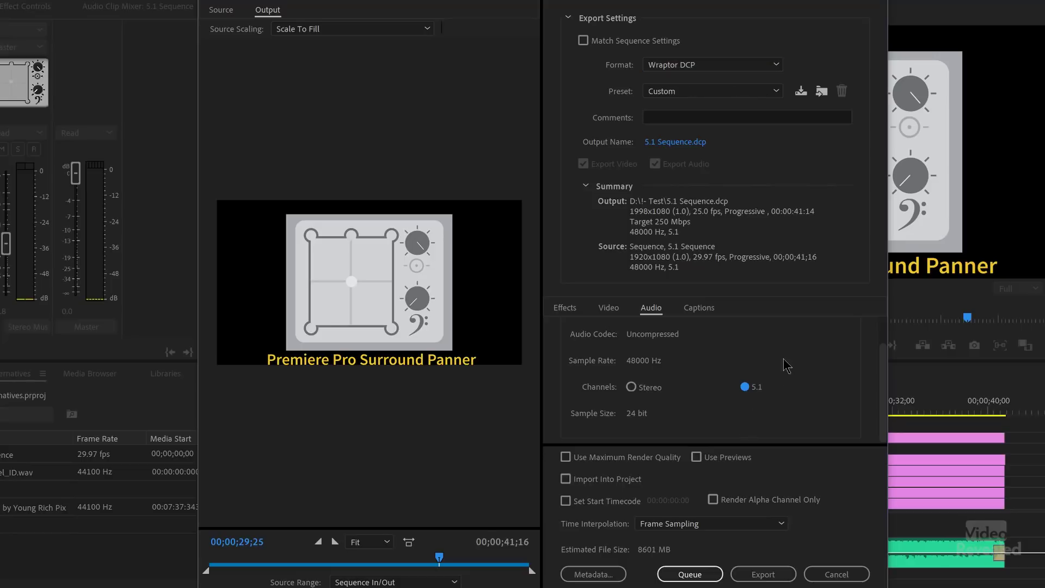